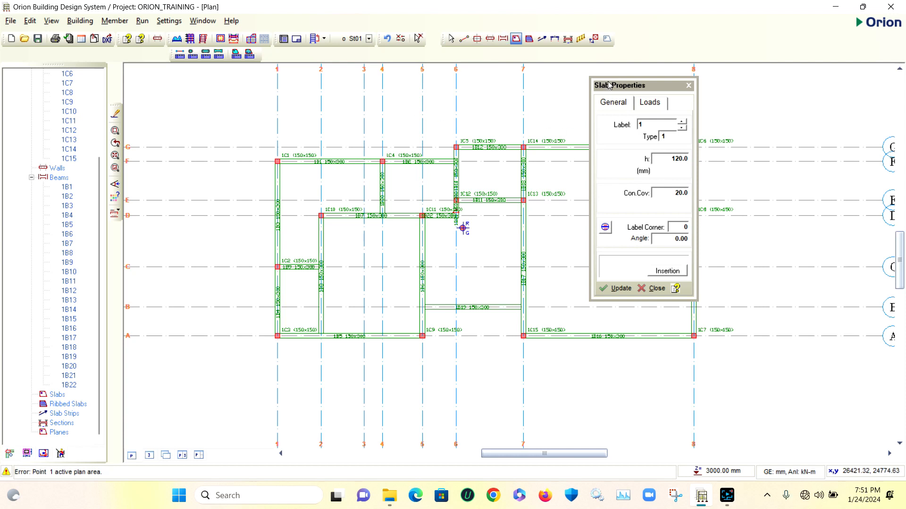
Set the slab type to 1, the slab depth to 150 mm and the concrete cover to 25 mm
{"action": "left_click_drag", "start_coordinate": [619, 84], "coordinate": [657, 78]}
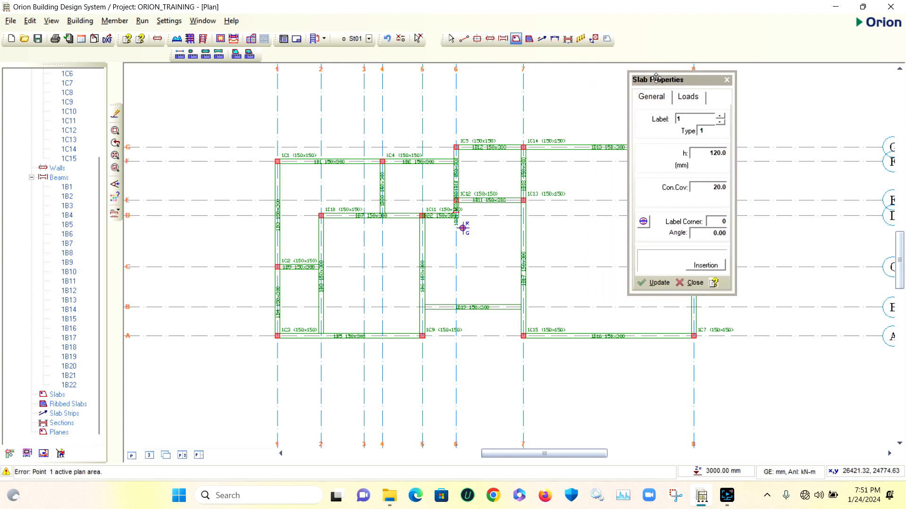
{"action": "left_click", "coordinate": [706, 131]}
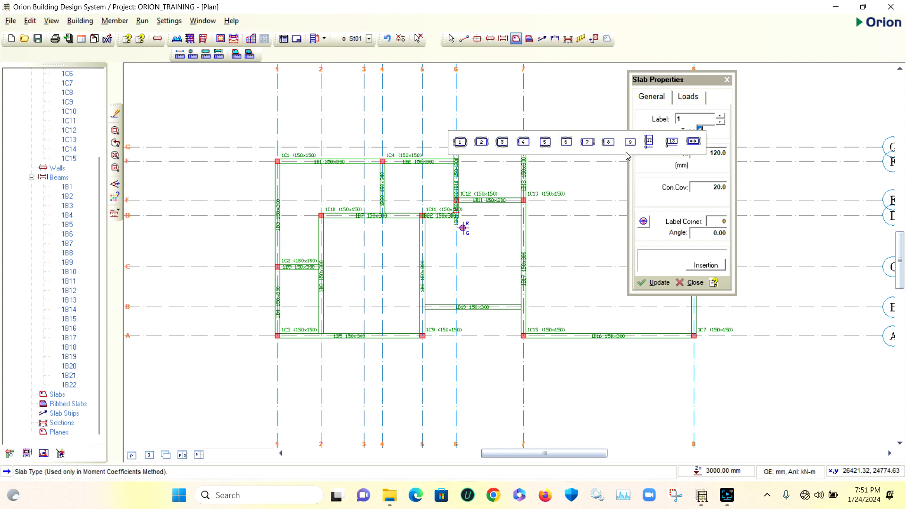
{"action": "left_click", "coordinate": [460, 143]}
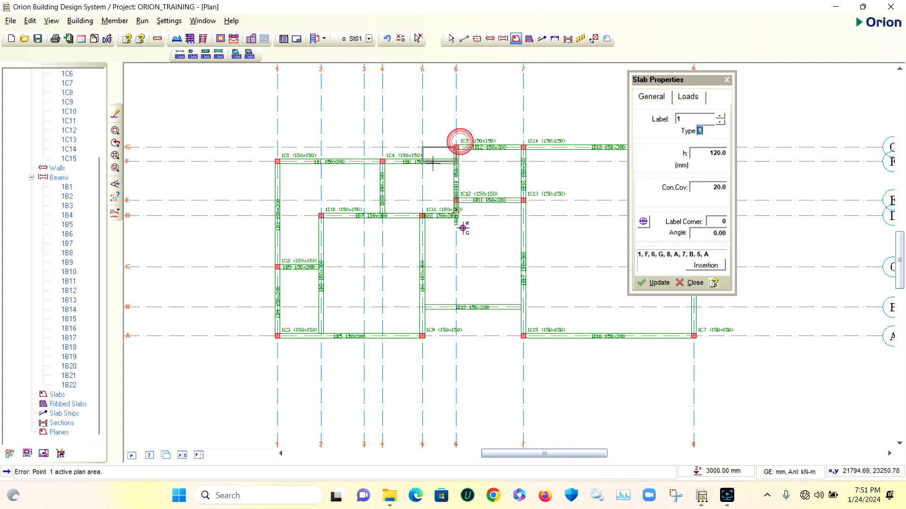
{"action": "double_click", "coordinate": [712, 153]}
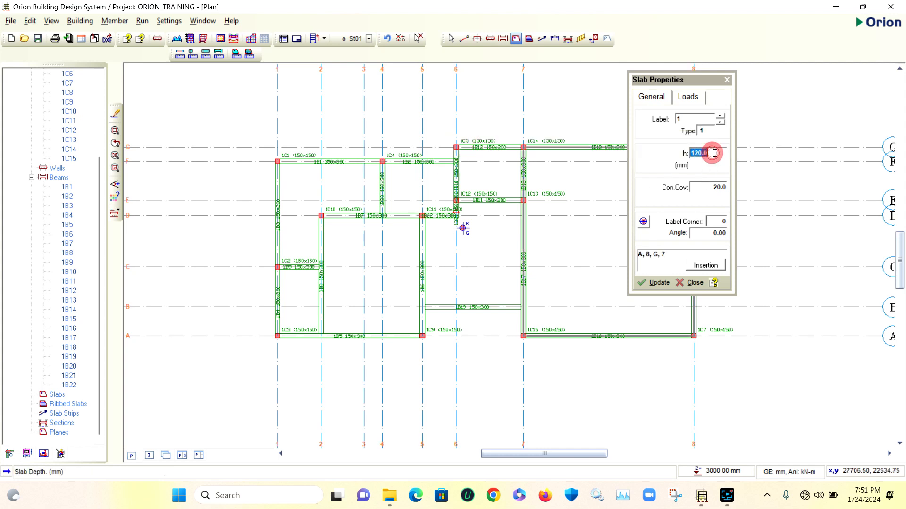
{"action": "type", "text": "150"}
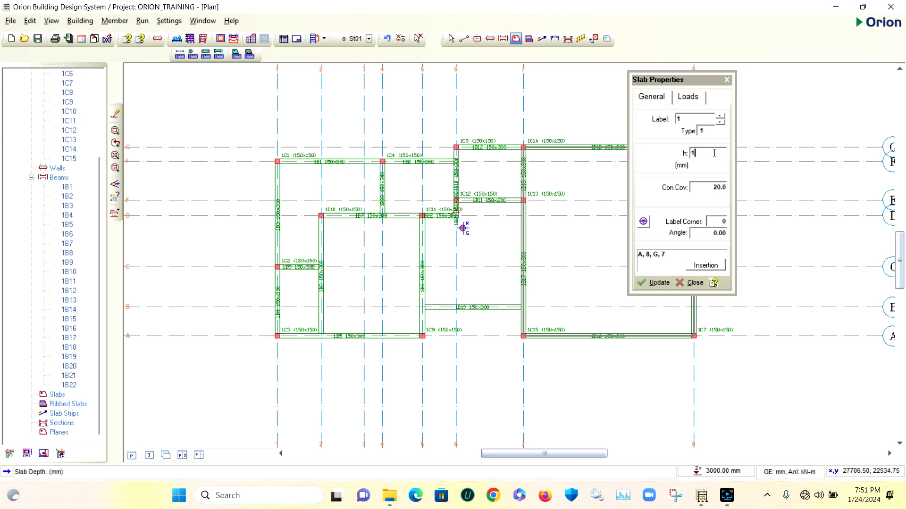
{"action": "double_click", "coordinate": [714, 188]}
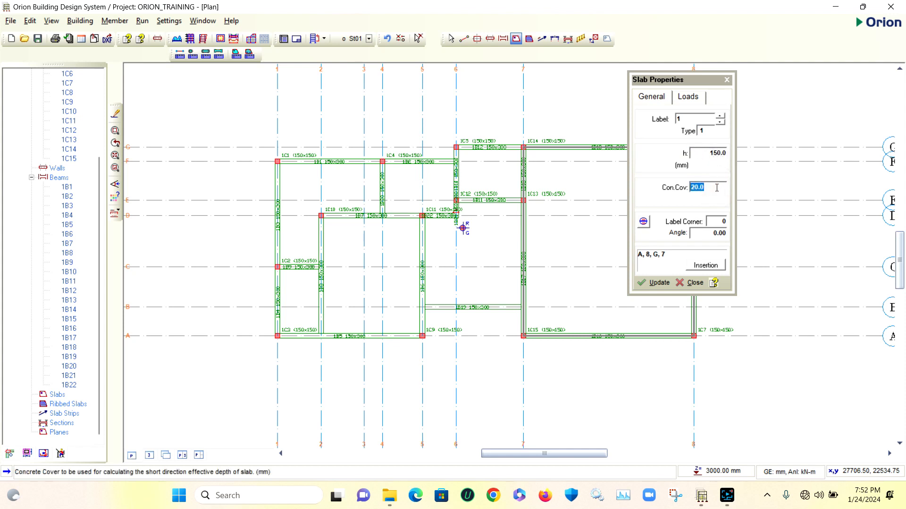
{"action": "type", "text": "25"}
{"action": "left_click", "coordinate": [707, 235]}
{"action": "left_click", "coordinate": [711, 233]}
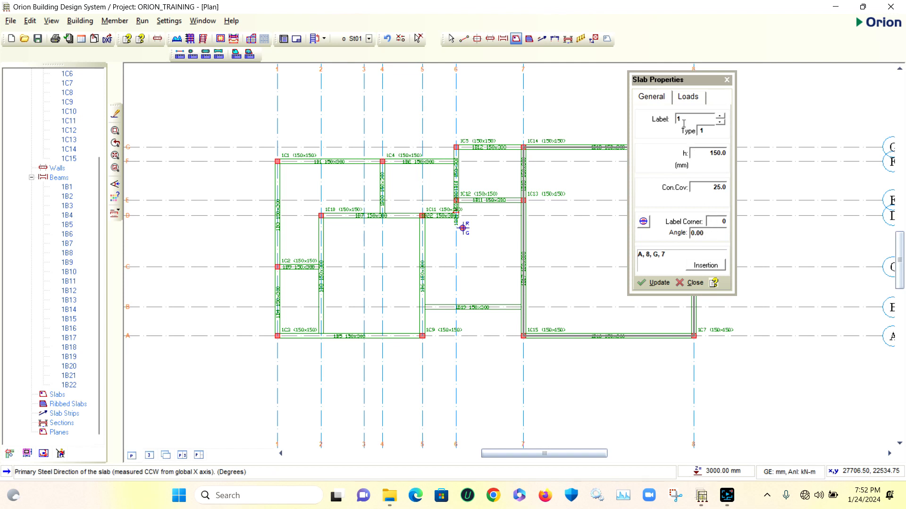
Assign the slab the Rooms dead load and the 1.500 General domestic use imposed load
{"action": "left_click", "coordinate": [688, 98]}
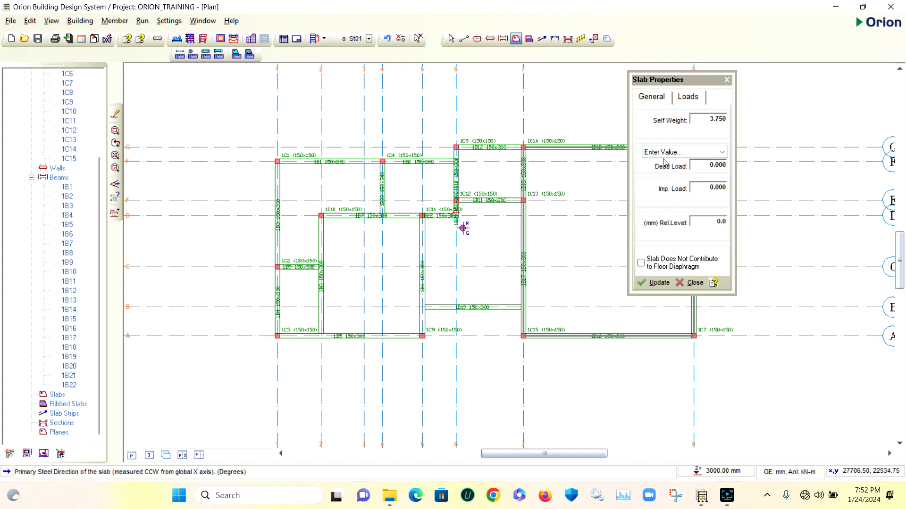
{"action": "left_click", "coordinate": [723, 153]}
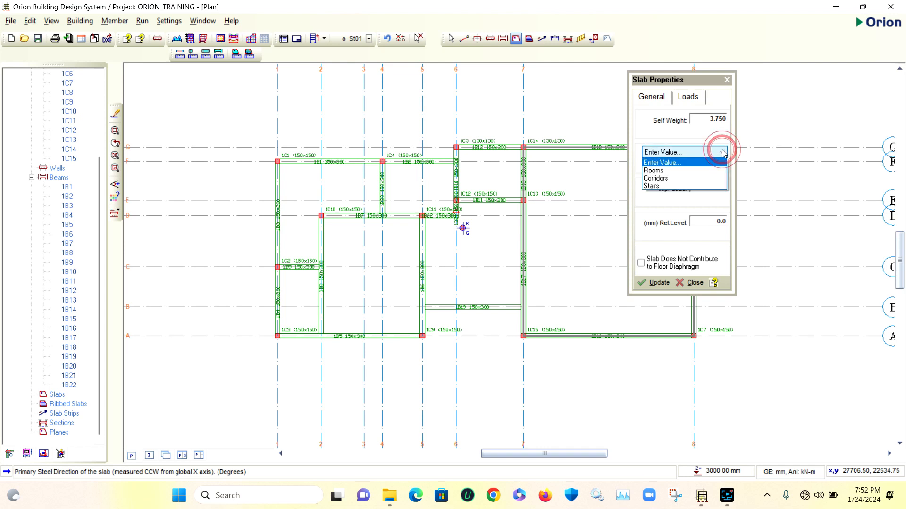
{"action": "left_click", "coordinate": [662, 171]}
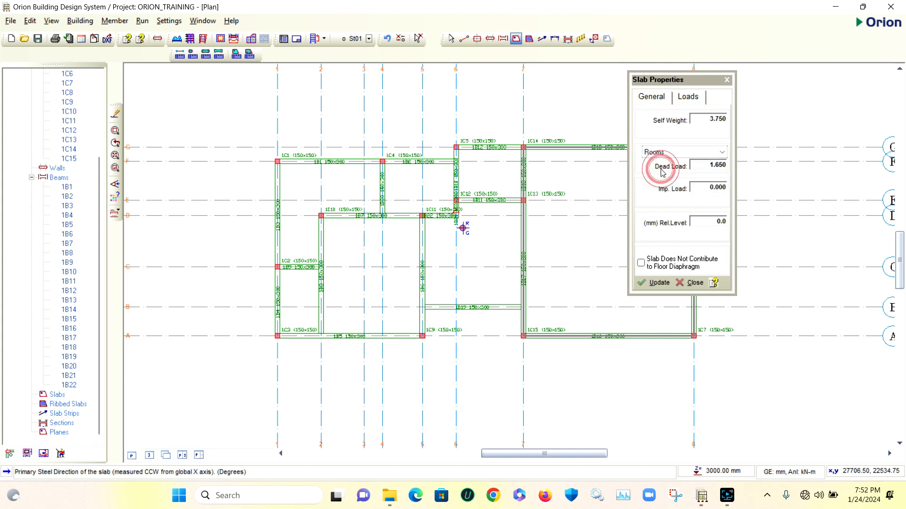
{"action": "double_click", "coordinate": [713, 188]}
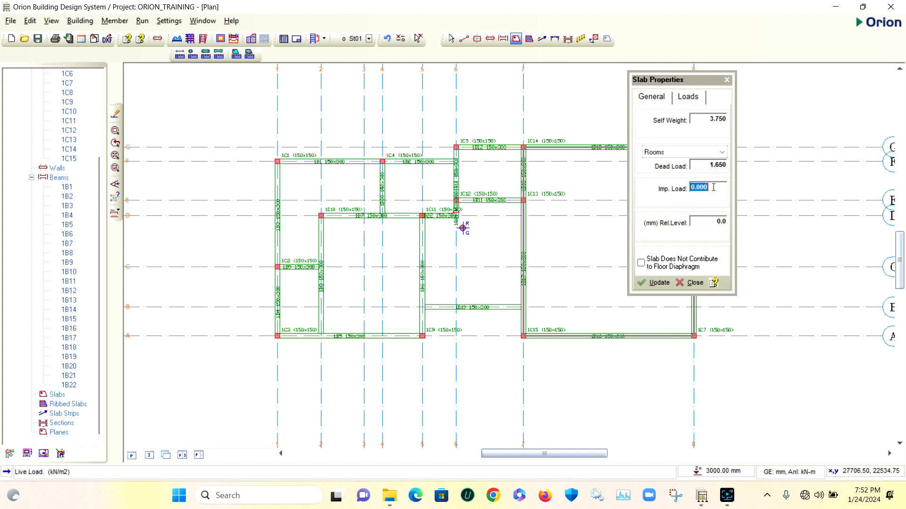
{"action": "left_click", "coordinate": [714, 187]}
{"action": "double_click", "coordinate": [715, 188]}
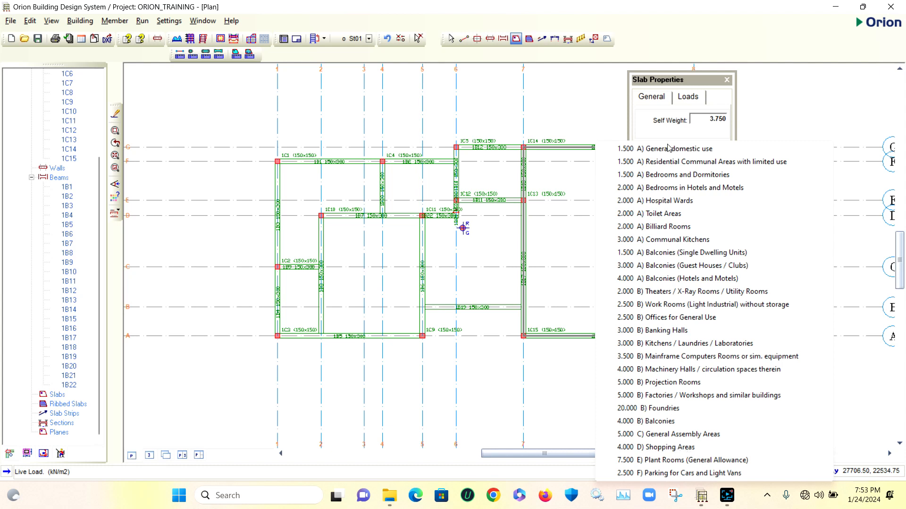
{"action": "left_click", "coordinate": [699, 150]}
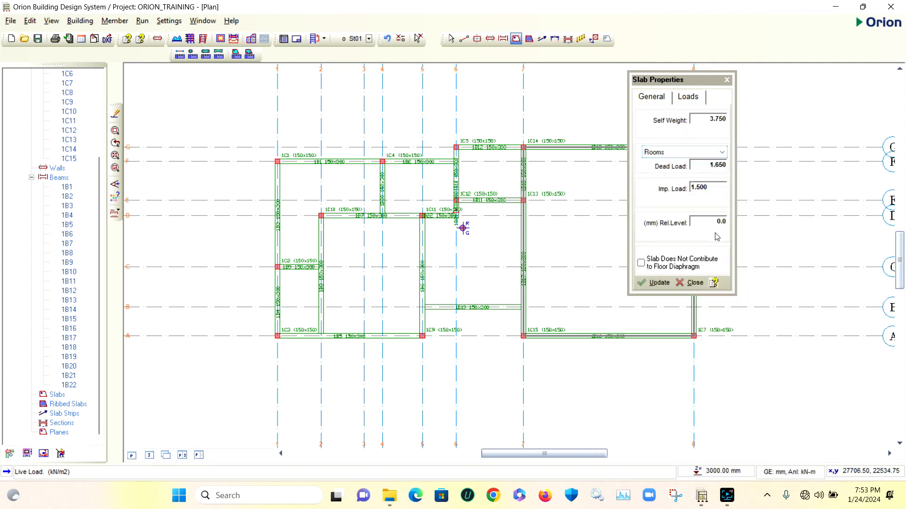
Try Axis Region as the slab insertion method, set it back to Beam Region and close the insertion options
{"action": "left_click", "coordinate": [654, 98]}
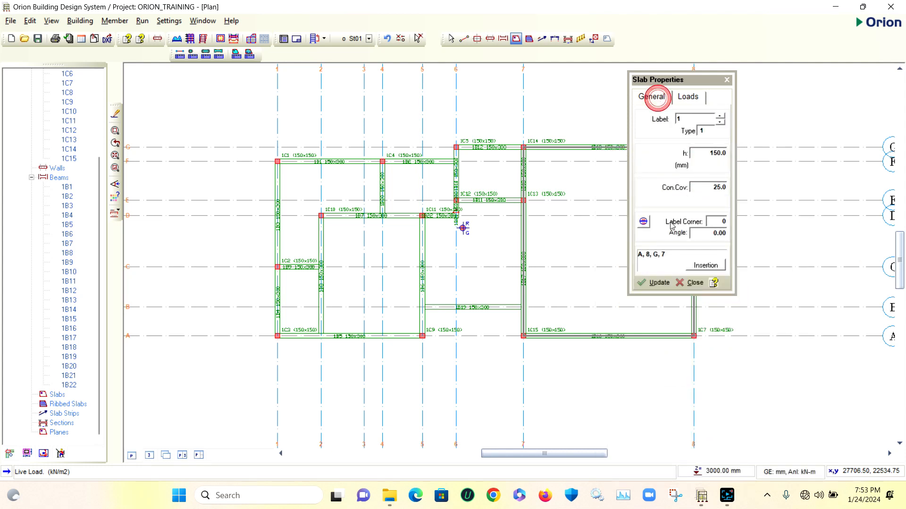
{"action": "left_click", "coordinate": [705, 265]}
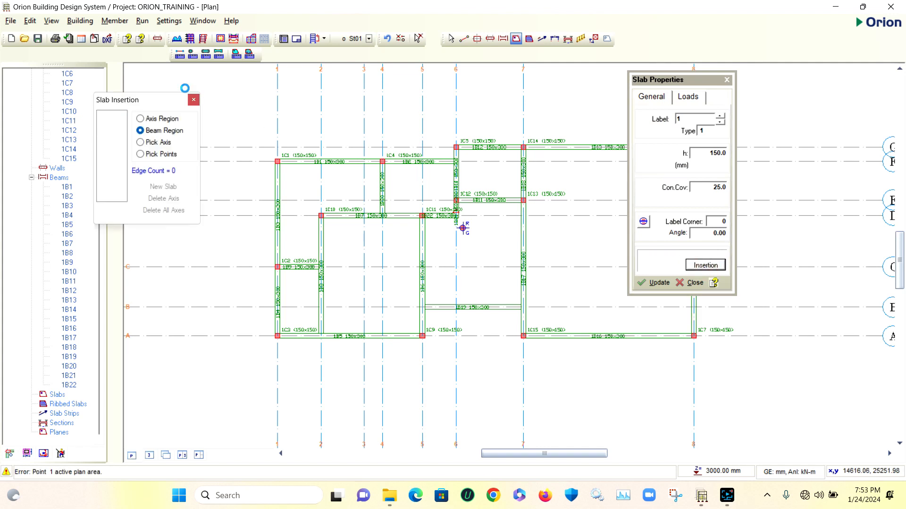
{"action": "left_click_drag", "start_coordinate": [156, 100], "coordinate": [562, 102]}
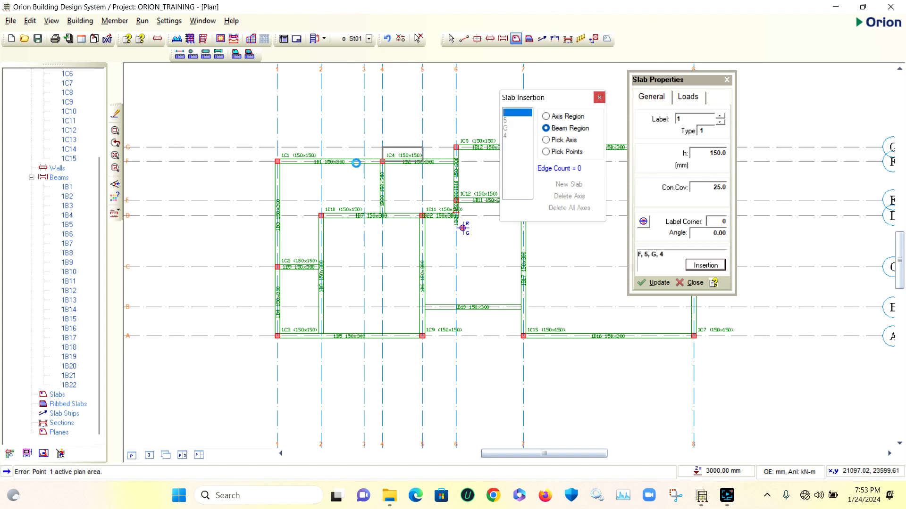
{"action": "left_click", "coordinate": [546, 117]}
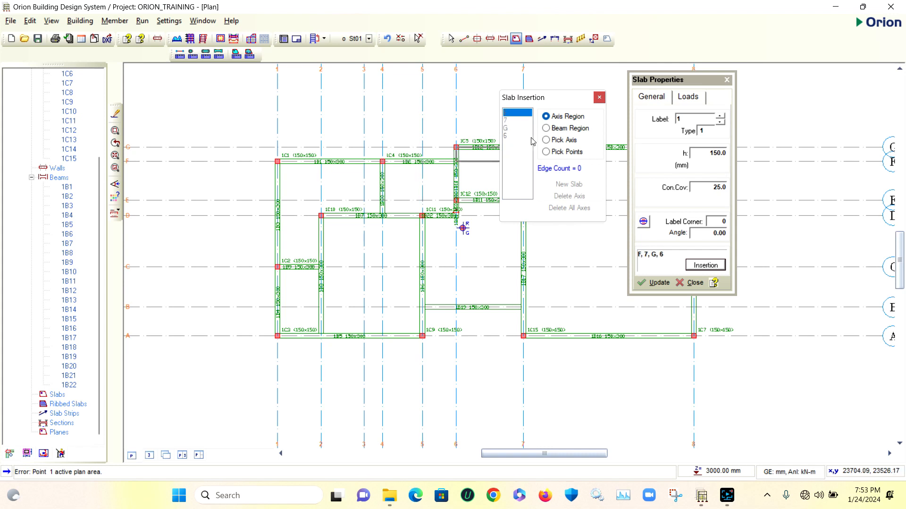
{"action": "left_click", "coordinate": [546, 128]}
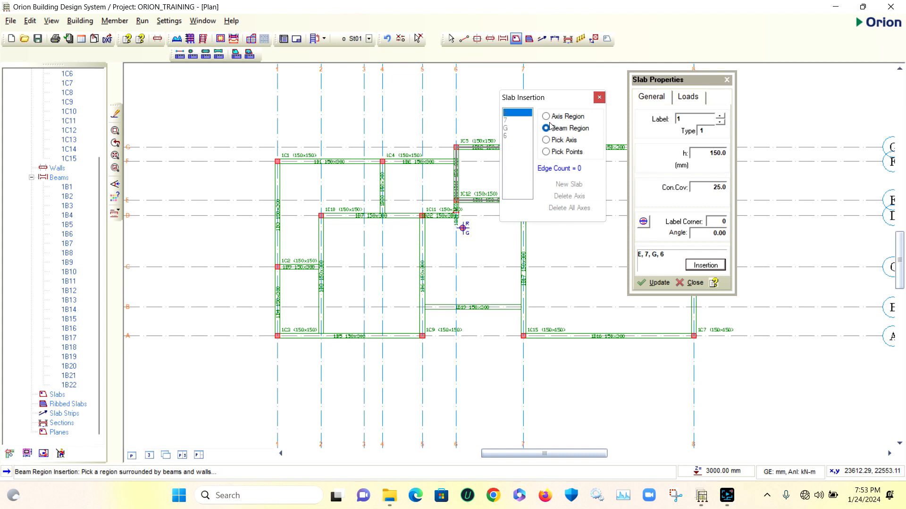
{"action": "left_click", "coordinate": [599, 97]}
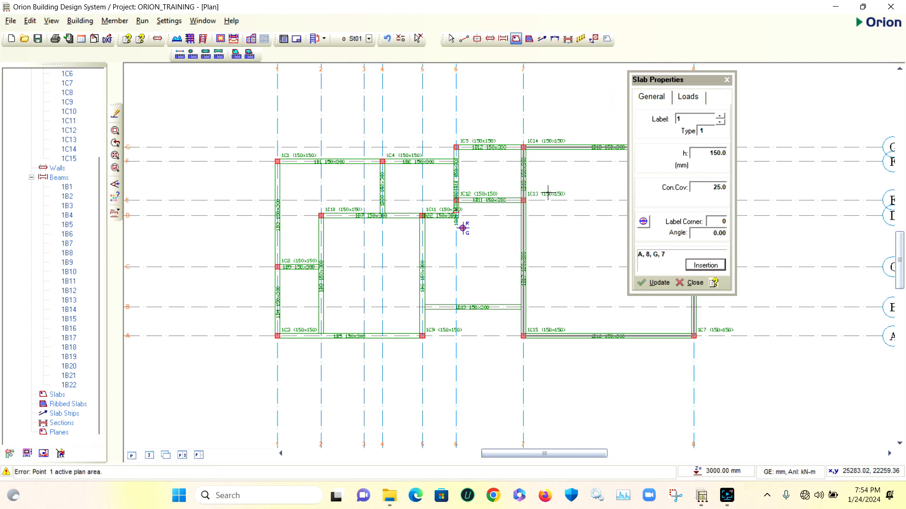
Insert slabs in the three beam regions between axes 1 and 5: C-2-D-4-F-1, A–C between axes 1 and 2, and A-5-D-2
{"action": "left_click", "coordinate": [326, 187]}
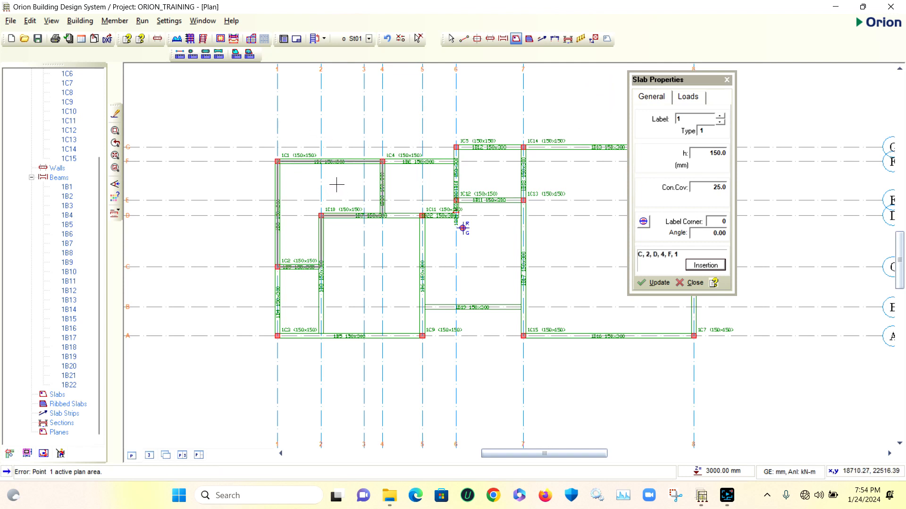
{"action": "left_click", "coordinate": [337, 185]}
{"action": "scroll", "coordinate": [316, 179], "scroll_direction": "down", "scroll_amount": 1}
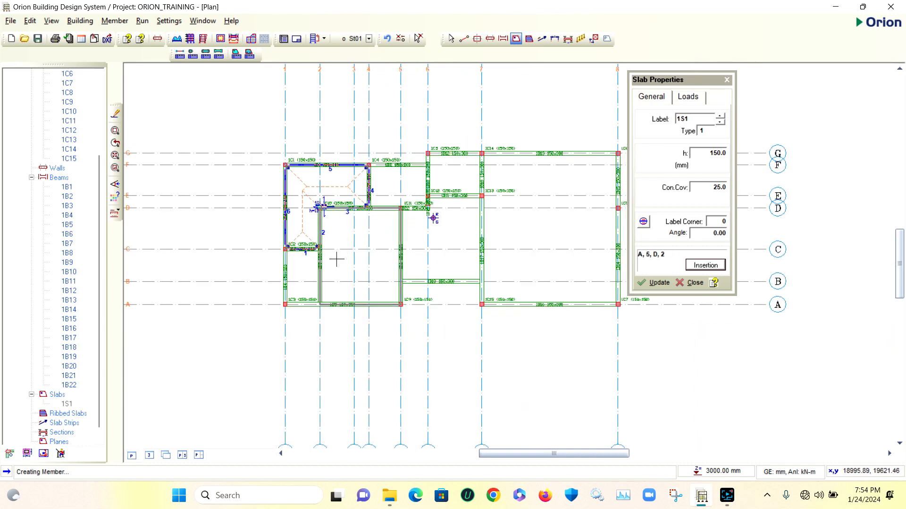
{"action": "left_click", "coordinate": [302, 276]}
{"action": "left_click", "coordinate": [360, 256]}
{"action": "scroll", "coordinate": [356, 260], "scroll_direction": "up", "scroll_amount": 1}
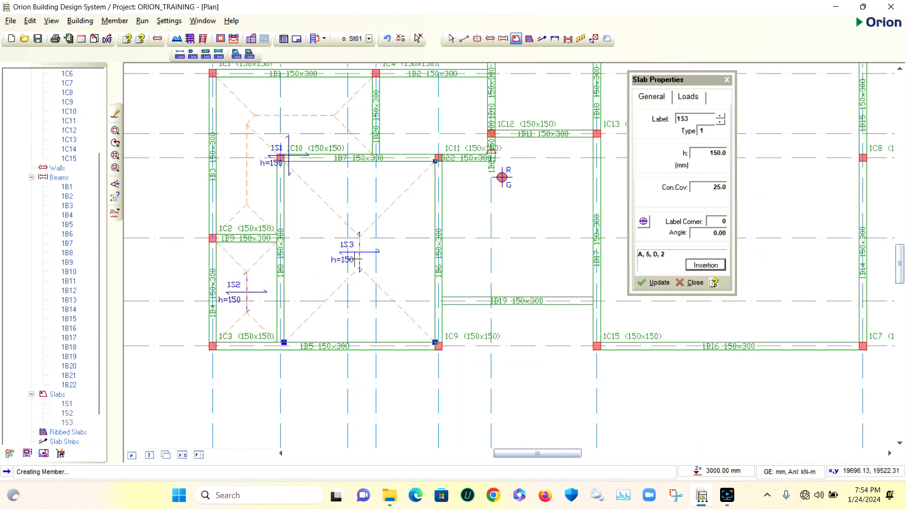
{"action": "scroll", "coordinate": [355, 260], "scroll_direction": "up", "scroll_amount": 3}
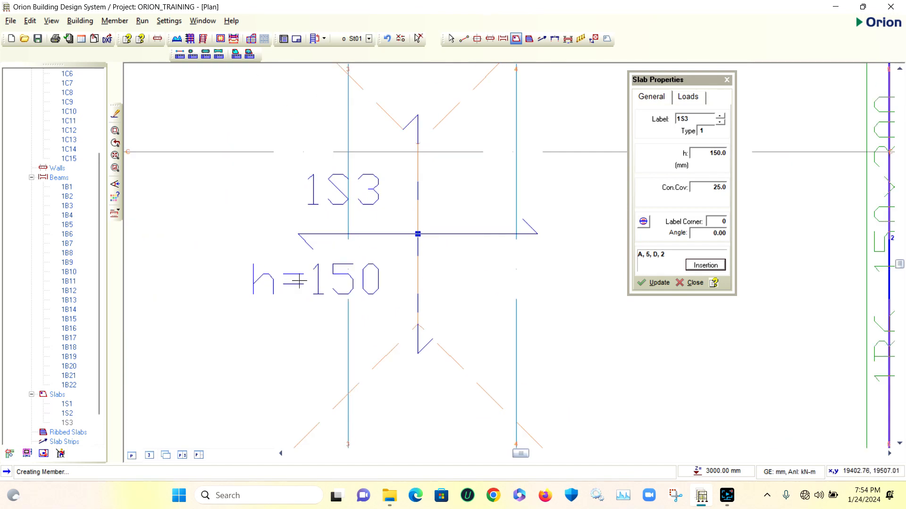
Insert slabs in the four remaining enclosed beam regions between axes 4 and 8, including the large A-8-G-7 region
{"action": "scroll", "coordinate": [293, 276], "scroll_direction": "down", "scroll_amount": 2}
{"action": "scroll", "coordinate": [299, 274], "scroll_direction": "down", "scroll_amount": 6}
{"action": "left_click", "coordinate": [461, 230]}
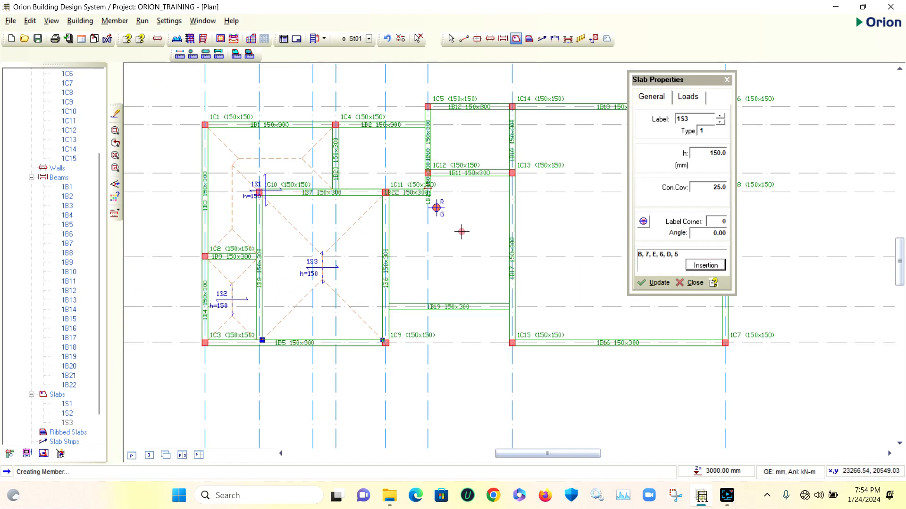
{"action": "scroll", "coordinate": [461, 235], "scroll_direction": "up", "scroll_amount": 5}
{"action": "scroll", "coordinate": [377, 250], "scroll_direction": "down", "scroll_amount": 5}
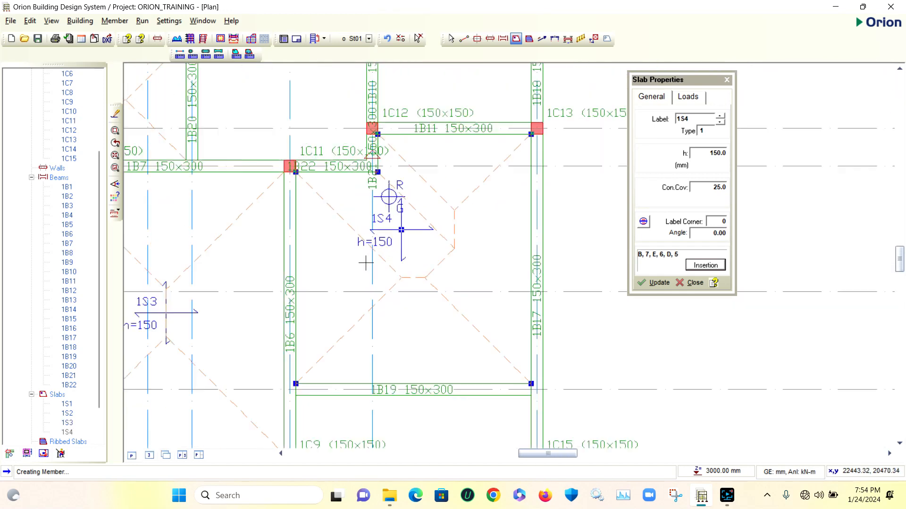
{"action": "left_click", "coordinate": [337, 187]}
{"action": "left_click", "coordinate": [405, 161]}
{"action": "scroll", "coordinate": [404, 160], "scroll_direction": "down", "scroll_amount": 3}
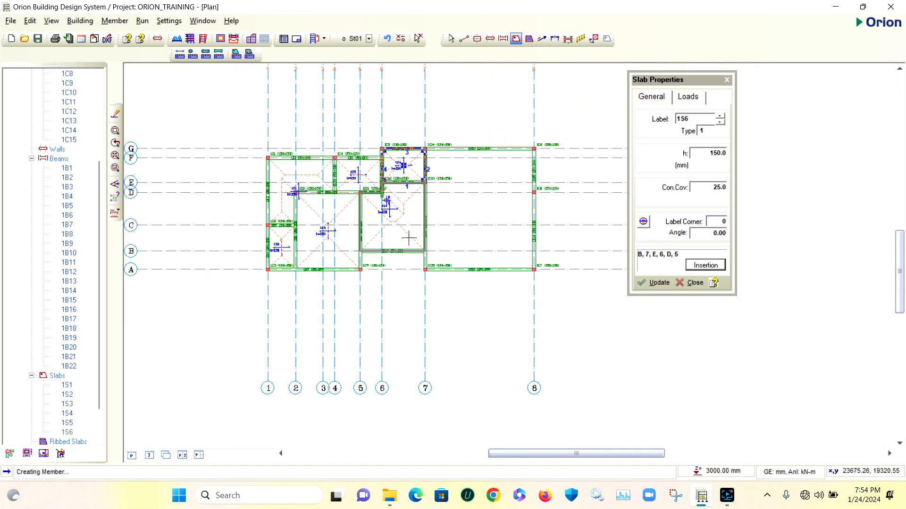
{"action": "left_click", "coordinate": [480, 204]}
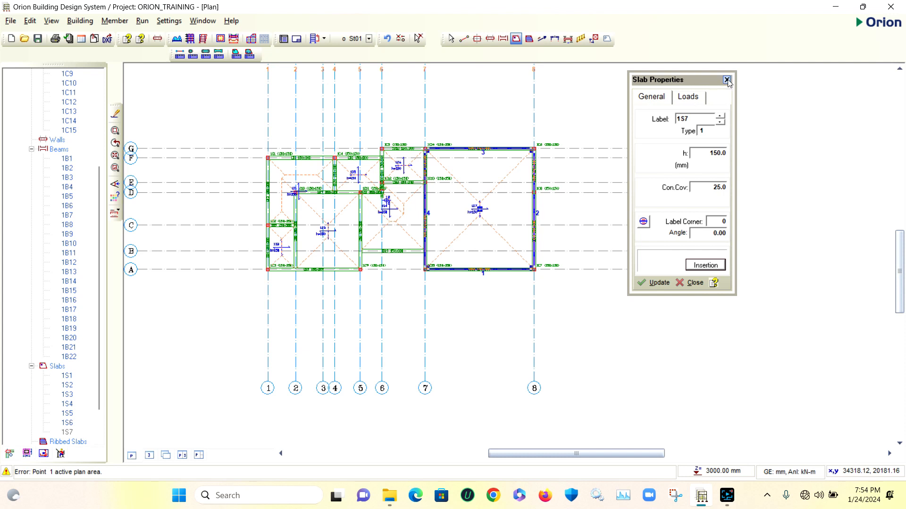
{"action": "left_click", "coordinate": [658, 283]}
Examine the large slab between axes 7 and 8 with its type options, depth and concrete cover
{"action": "scroll", "coordinate": [501, 208], "scroll_direction": "up", "scroll_amount": 3}
{"action": "scroll", "coordinate": [388, 210], "scroll_direction": "down", "scroll_amount": 1}
{"action": "scroll", "coordinate": [388, 210], "scroll_direction": "down", "scroll_amount": 1}
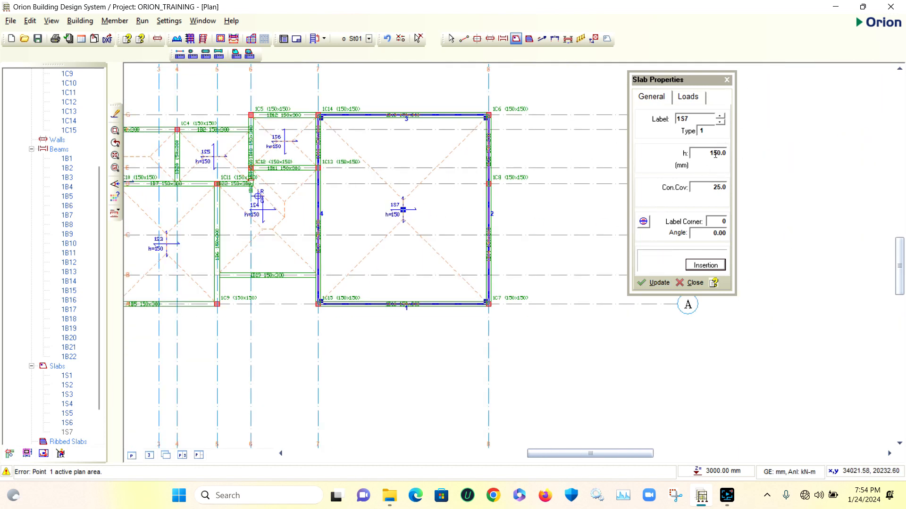
{"action": "scroll", "coordinate": [414, 200], "scroll_direction": "up", "scroll_amount": 2}
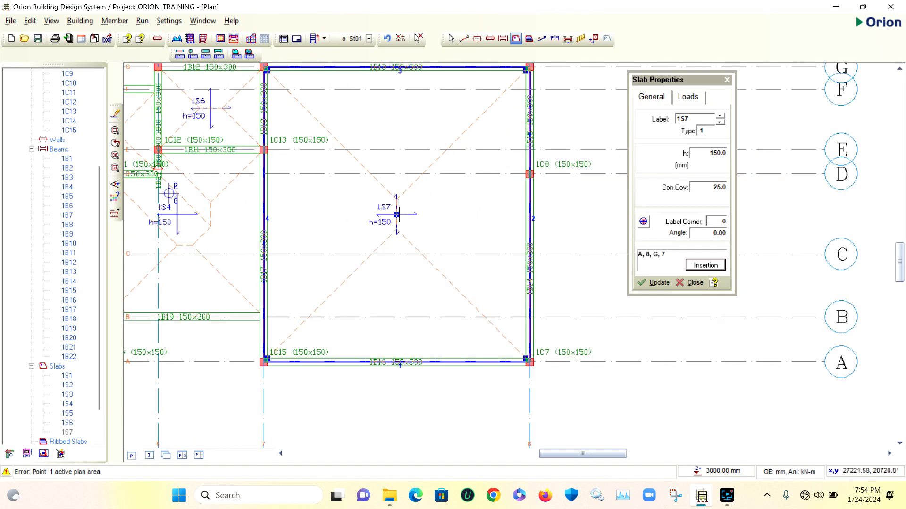
{"action": "scroll", "coordinate": [410, 231], "scroll_direction": "down", "scroll_amount": 3}
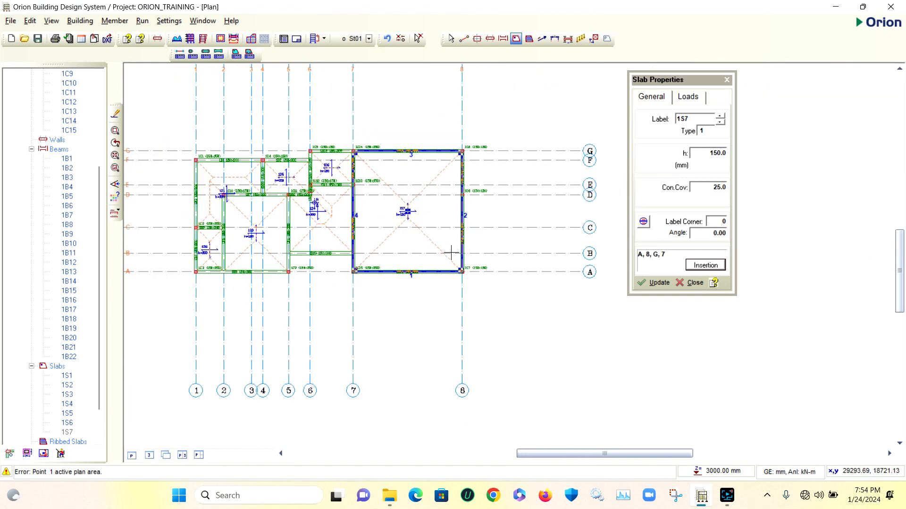
{"action": "scroll", "coordinate": [423, 229], "scroll_direction": "up", "scroll_amount": 2}
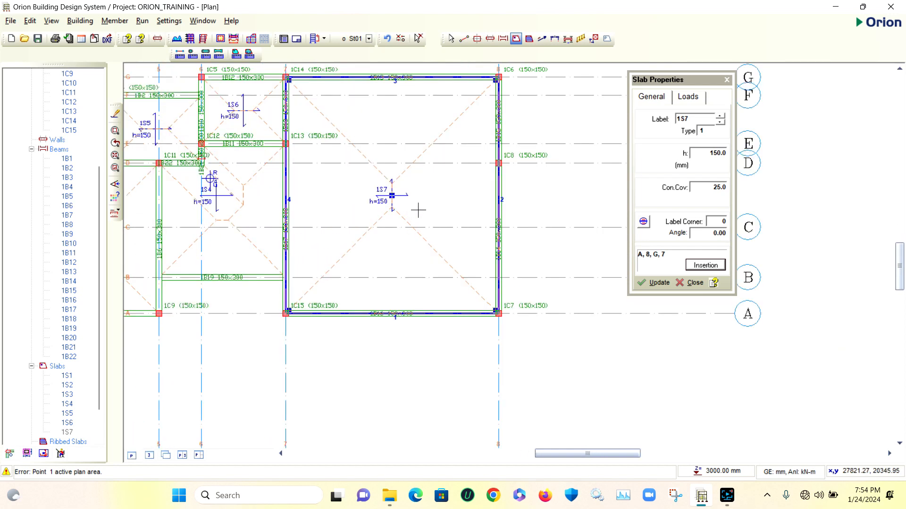
{"action": "left_click", "coordinate": [706, 130]}
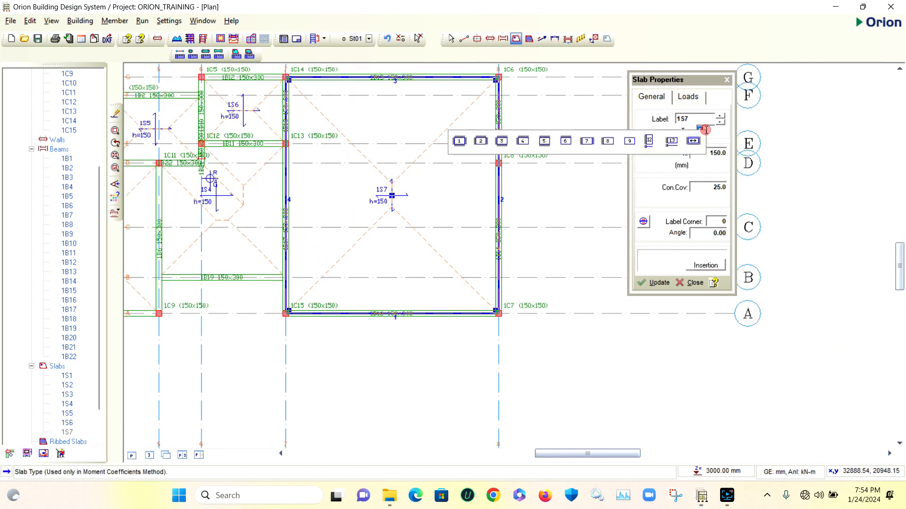
{"action": "left_click", "coordinate": [707, 128]}
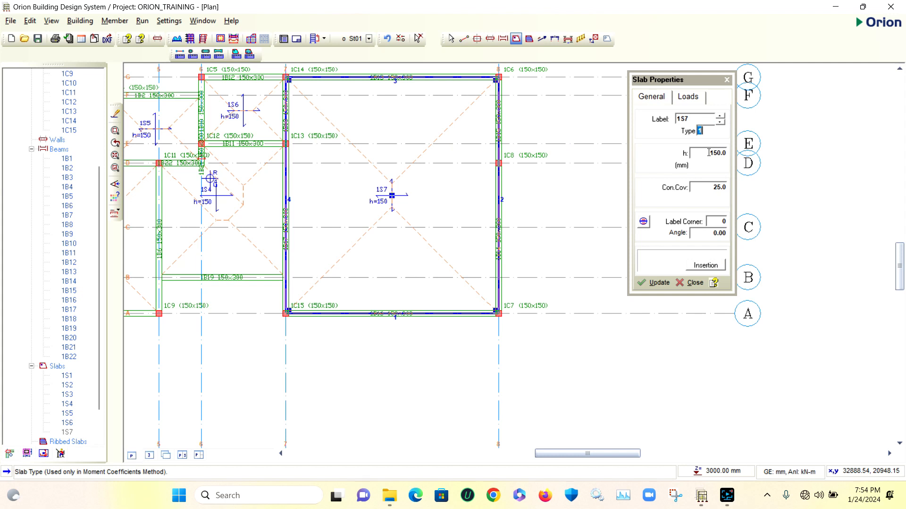
{"action": "left_click", "coordinate": [710, 153]}
{"action": "key", "text": "Tab"}
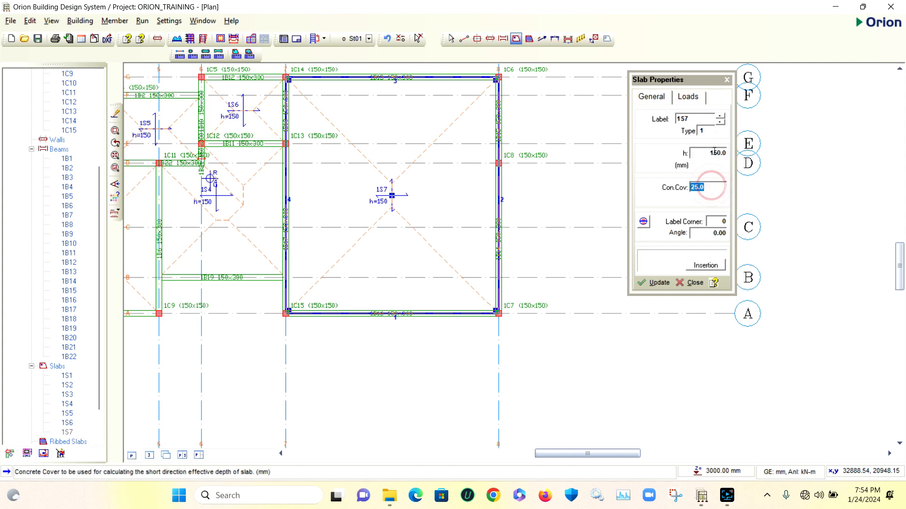
Set the depth of the large slab between axes 7 and 8 to 300 mm and update it
{"action": "left_click", "coordinate": [715, 153]}
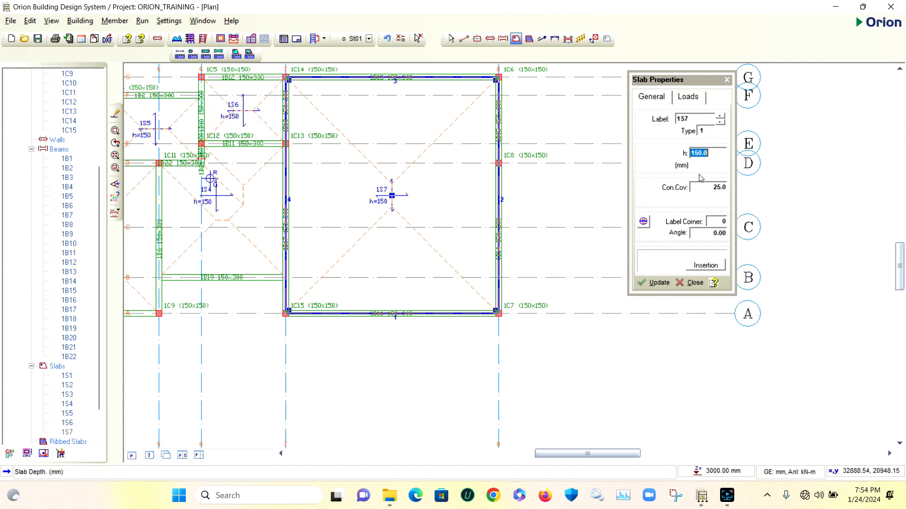
{"action": "left_click", "coordinate": [712, 152]}
{"action": "type", "text": "300"}
{"action": "left_click", "coordinate": [704, 185]}
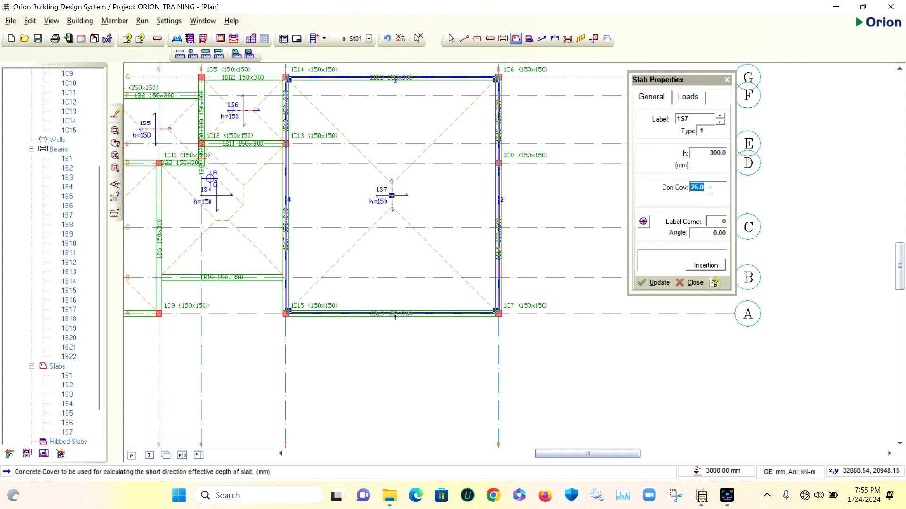
{"action": "left_click", "coordinate": [714, 186]}
{"action": "left_click", "coordinate": [659, 283]}
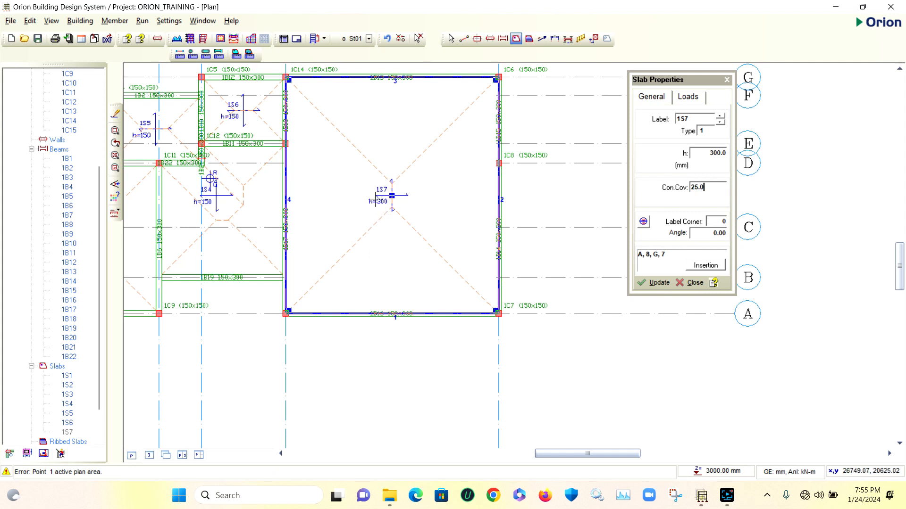
Set the depth of the slab between axes 7 and 8 to 150 mm, update it, close its properties and clear the selection
{"action": "double_click", "coordinate": [718, 152]}
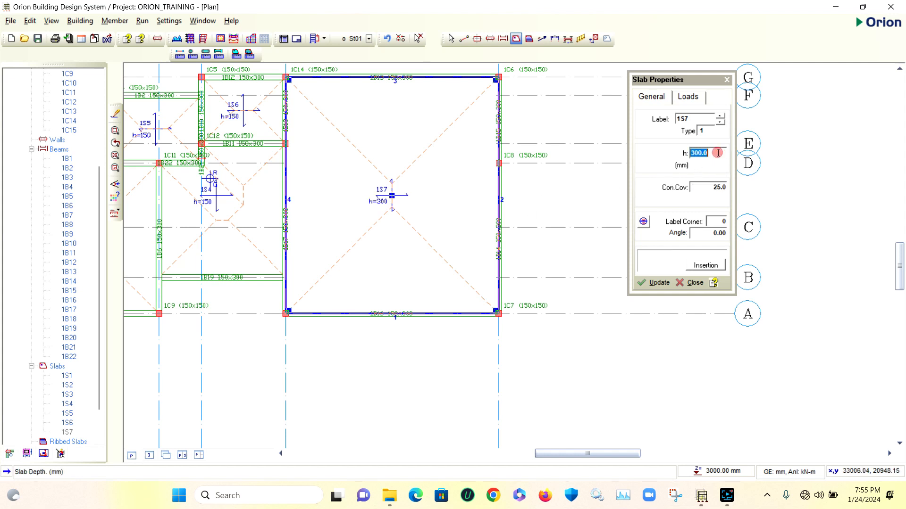
{"action": "type", "text": "150"}
{"action": "left_click", "coordinate": [656, 282]}
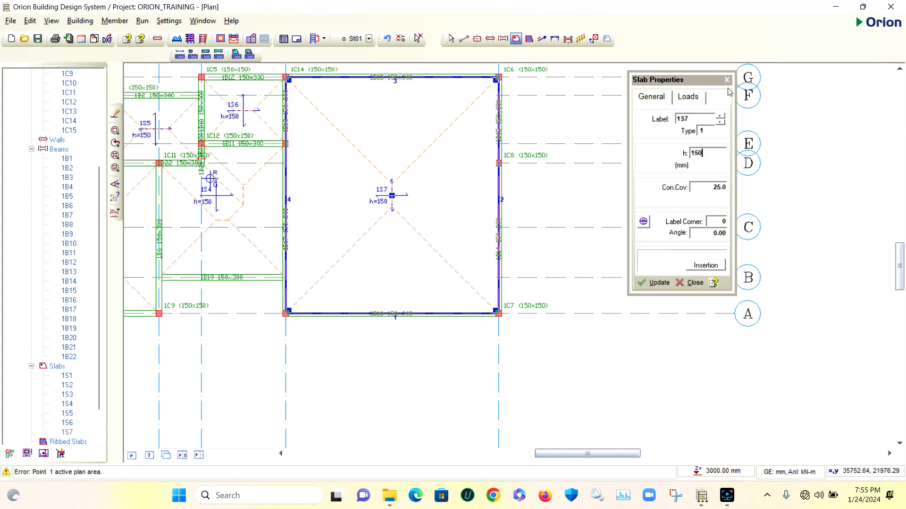
{"action": "left_click", "coordinate": [689, 285]}
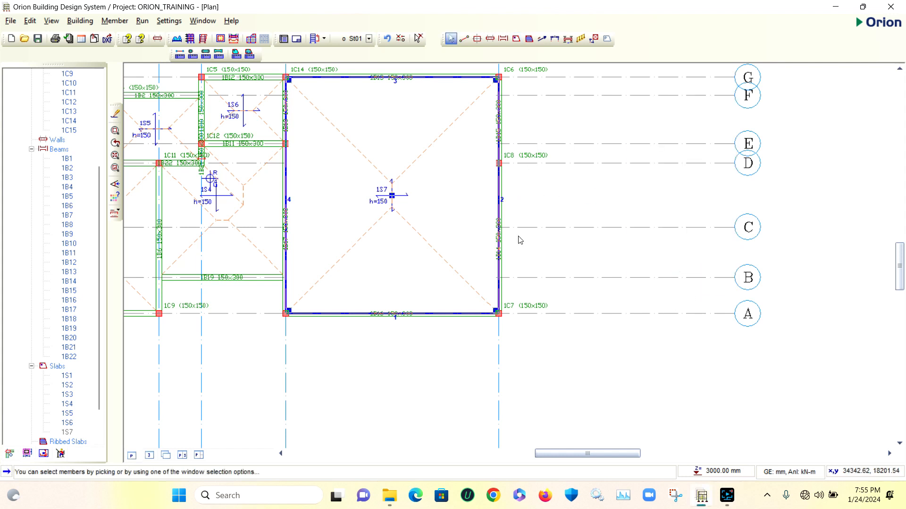
{"action": "left_click", "coordinate": [568, 194]}
Examine the slab layout and the outer beams along axes F, G and 8, including the lengths and sizes of individual beams
{"action": "scroll", "coordinate": [569, 223], "scroll_direction": "down", "scroll_amount": 5}
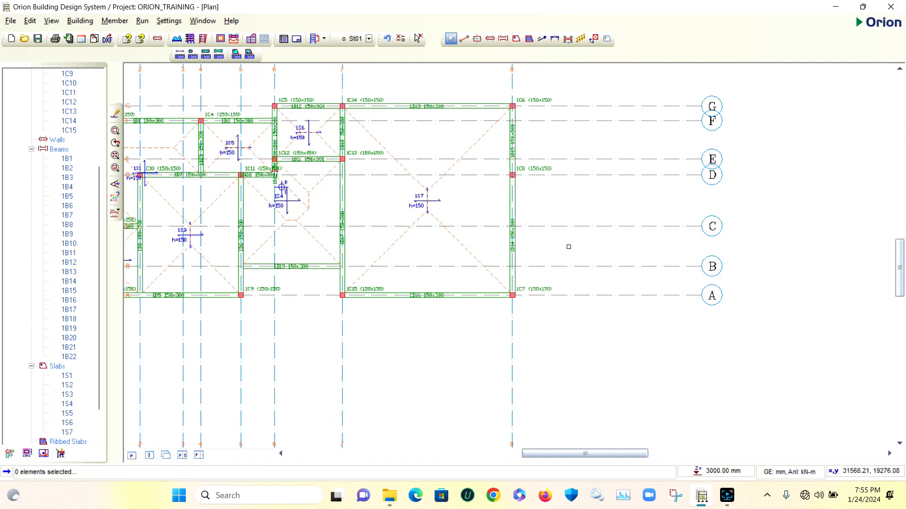
{"action": "scroll", "coordinate": [494, 261], "scroll_direction": "up", "scroll_amount": 5}
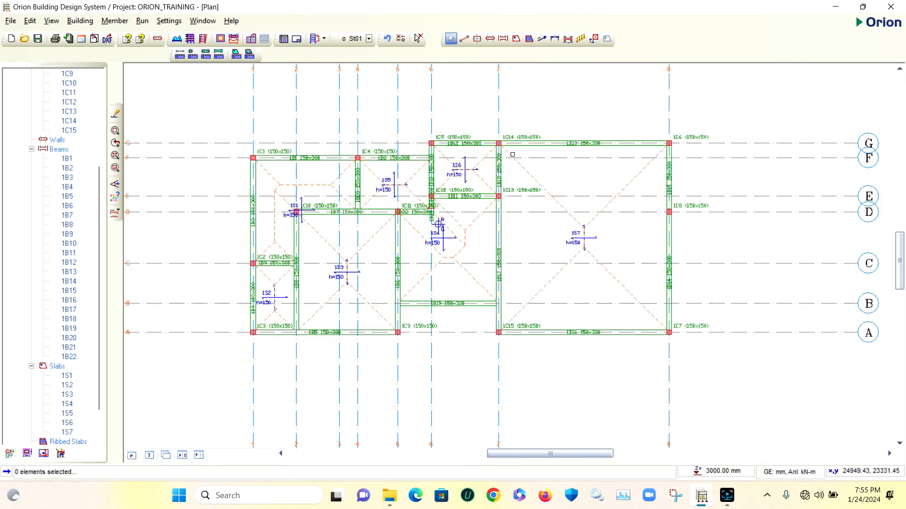
{"action": "scroll", "coordinate": [283, 161], "scroll_direction": "up", "scroll_amount": 4}
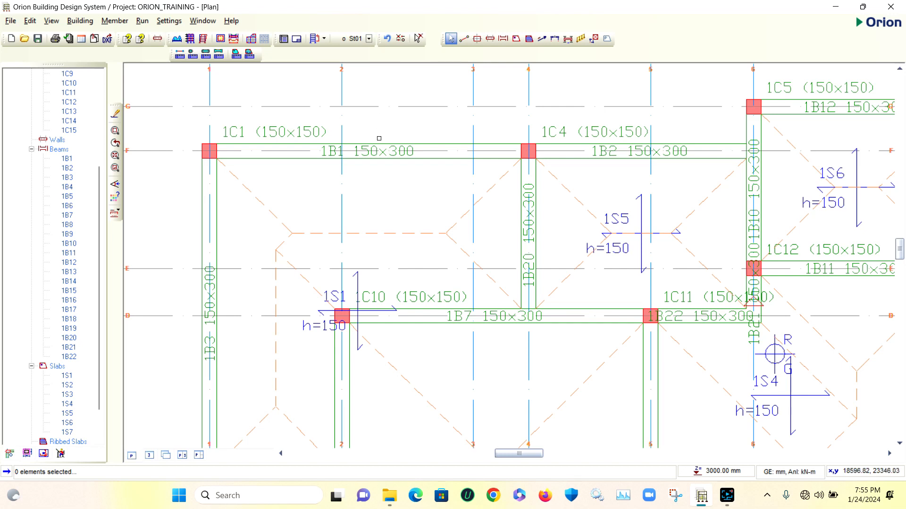
{"action": "scroll", "coordinate": [393, 135], "scroll_direction": "down", "scroll_amount": 4}
{"action": "scroll", "coordinate": [405, 148], "scroll_direction": "up", "scroll_amount": 4}
{"action": "scroll", "coordinate": [404, 148], "scroll_direction": "up", "scroll_amount": 2}
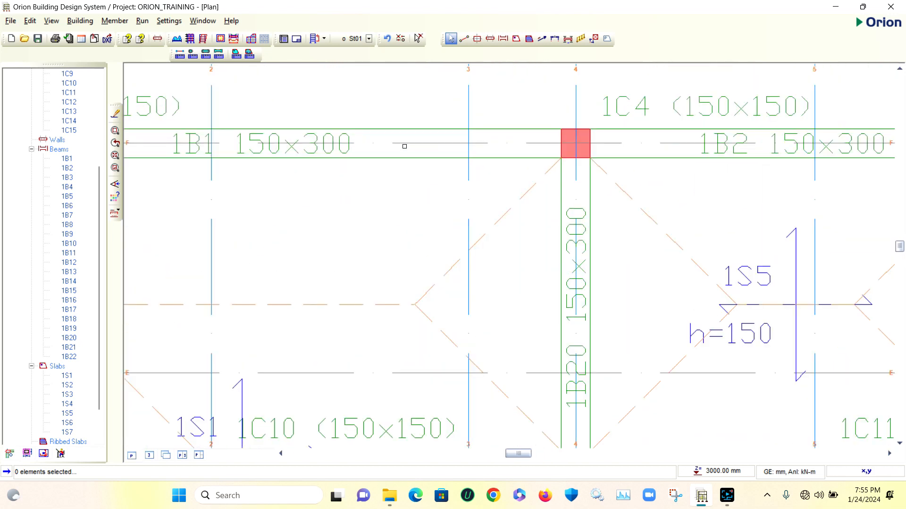
{"action": "scroll", "coordinate": [404, 148], "scroll_direction": "down", "scroll_amount": 5}
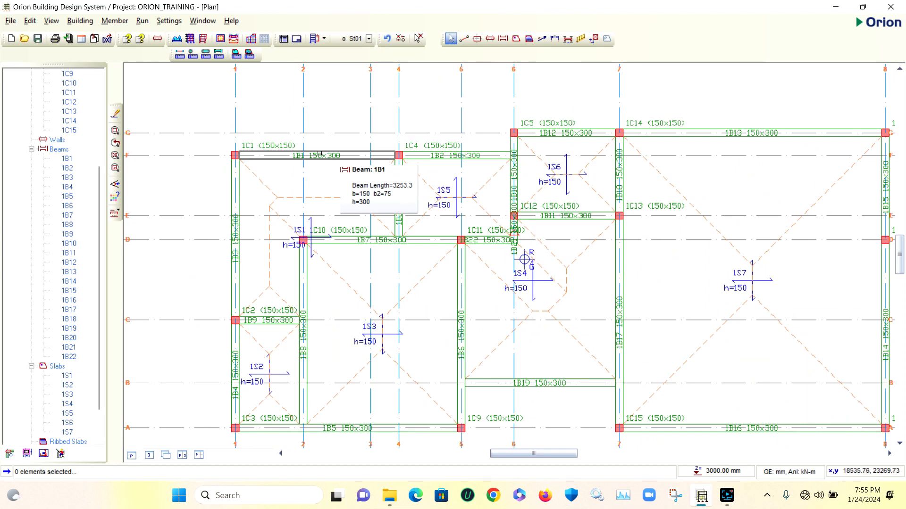
{"action": "scroll", "coordinate": [335, 157], "scroll_direction": "down", "scroll_amount": 3}
{"action": "scroll", "coordinate": [610, 162], "scroll_direction": "up", "scroll_amount": 2}
{"action": "scroll", "coordinate": [611, 162], "scroll_direction": "up", "scroll_amount": 3}
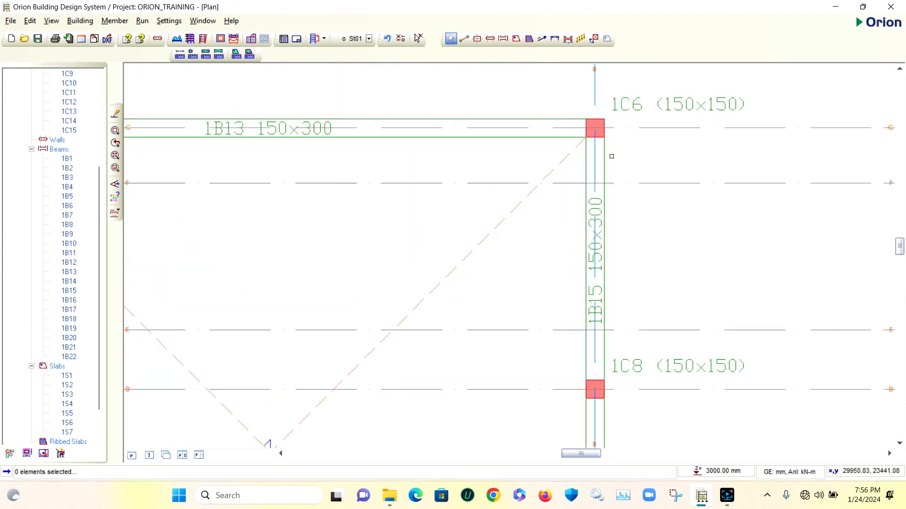
{"action": "scroll", "coordinate": [614, 158], "scroll_direction": "down", "scroll_amount": 3}
{"action": "scroll", "coordinate": [615, 162], "scroll_direction": "down", "scroll_amount": 1}
{"action": "scroll", "coordinate": [625, 163], "scroll_direction": "down", "scroll_amount": 2}
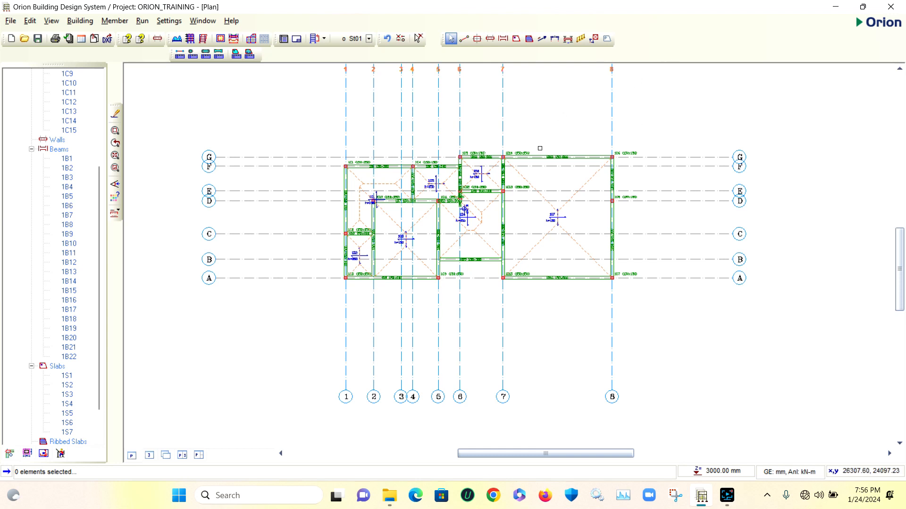
{"action": "scroll", "coordinate": [594, 166], "scroll_direction": "up", "scroll_amount": 3}
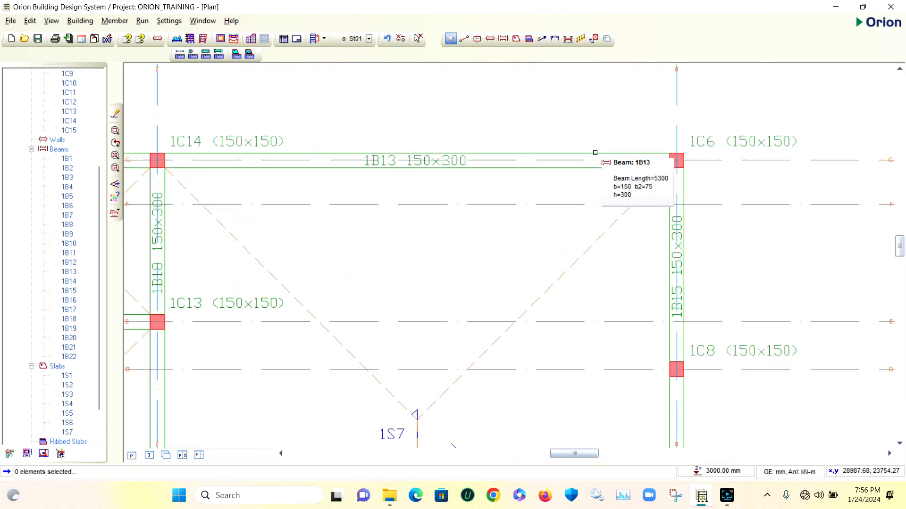
{"action": "scroll", "coordinate": [594, 166], "scroll_direction": "down", "scroll_amount": 2}
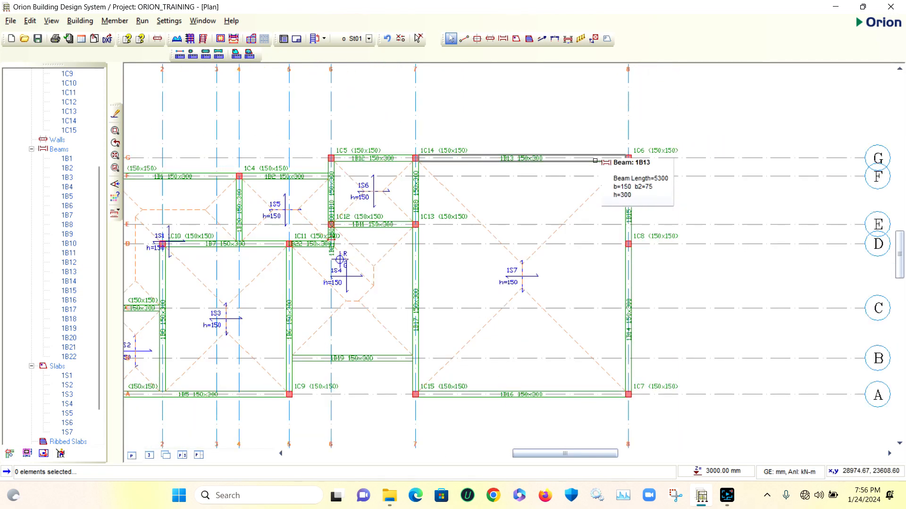
{"action": "scroll", "coordinate": [613, 151], "scroll_direction": "down", "scroll_amount": 5}
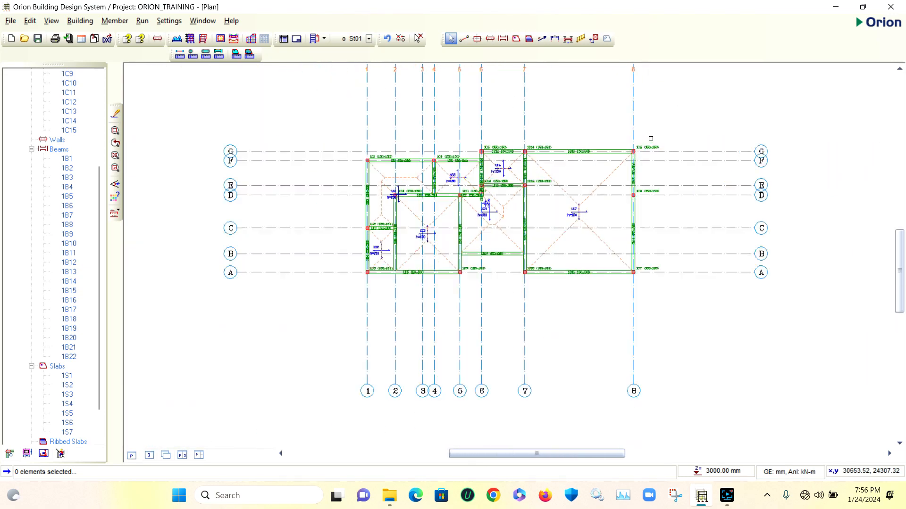
{"action": "scroll", "coordinate": [650, 138], "scroll_direction": "up", "scroll_amount": 1}
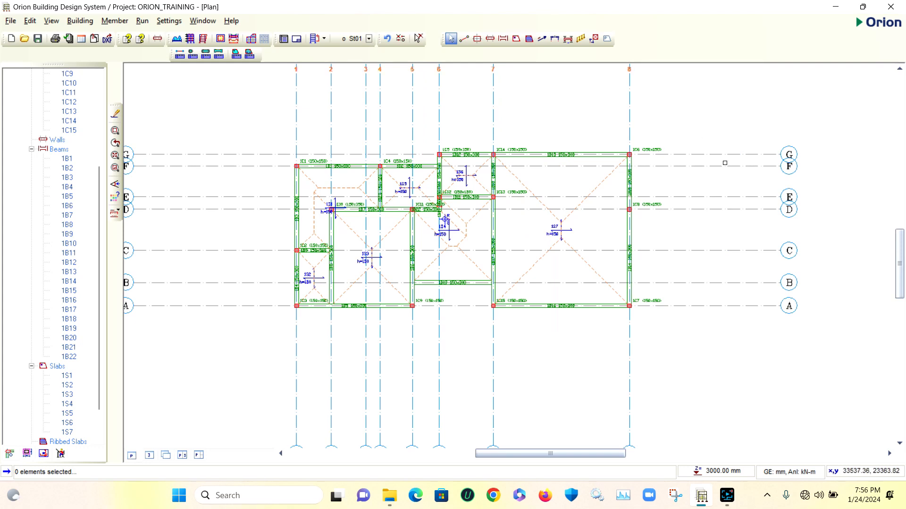
Start editing the wall load of beam 1B1 on axis F between axes 1 and 4 and choose the External Wall type
{"action": "scroll", "coordinate": [366, 159], "scroll_direction": "up", "scroll_amount": 5}
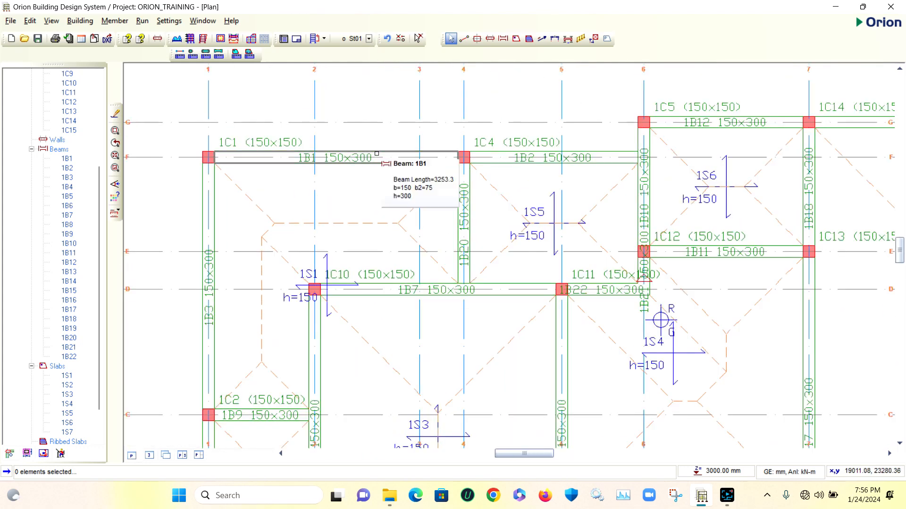
{"action": "left_click", "coordinate": [377, 153]}
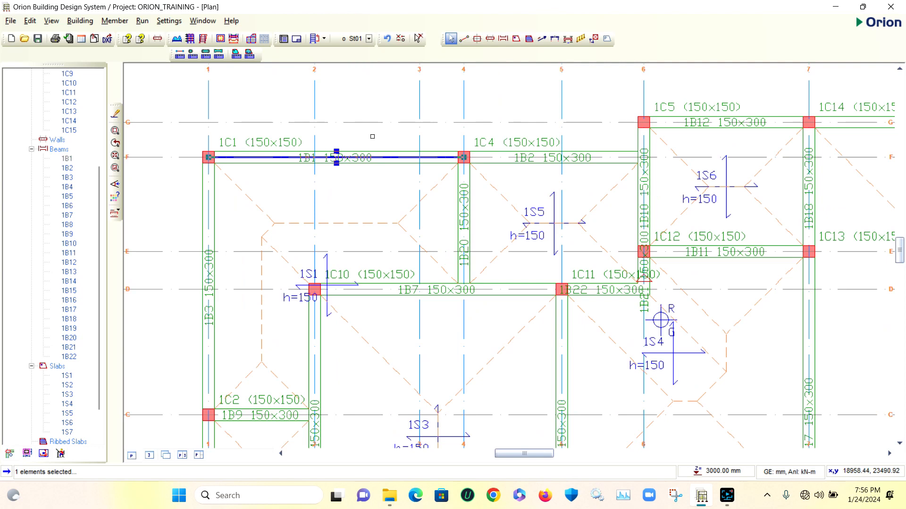
{"action": "right_click", "coordinate": [372, 136]}
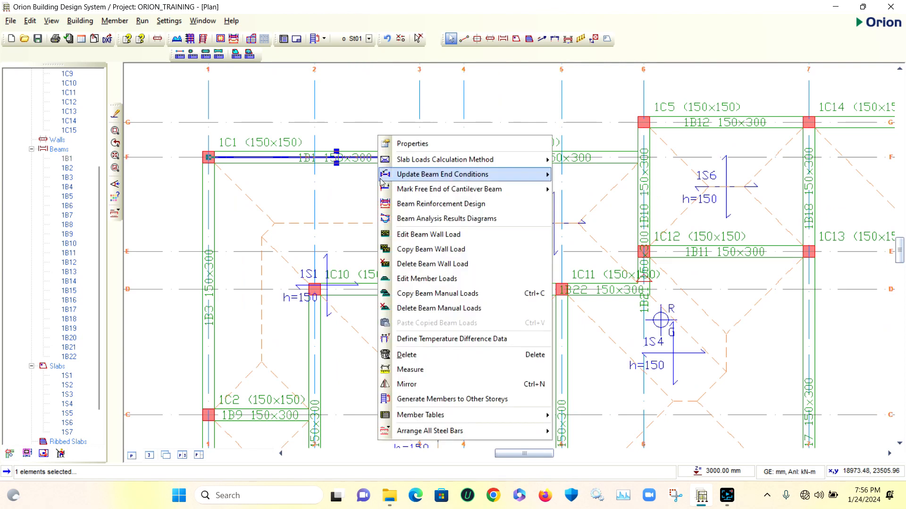
{"action": "left_click", "coordinate": [446, 236]}
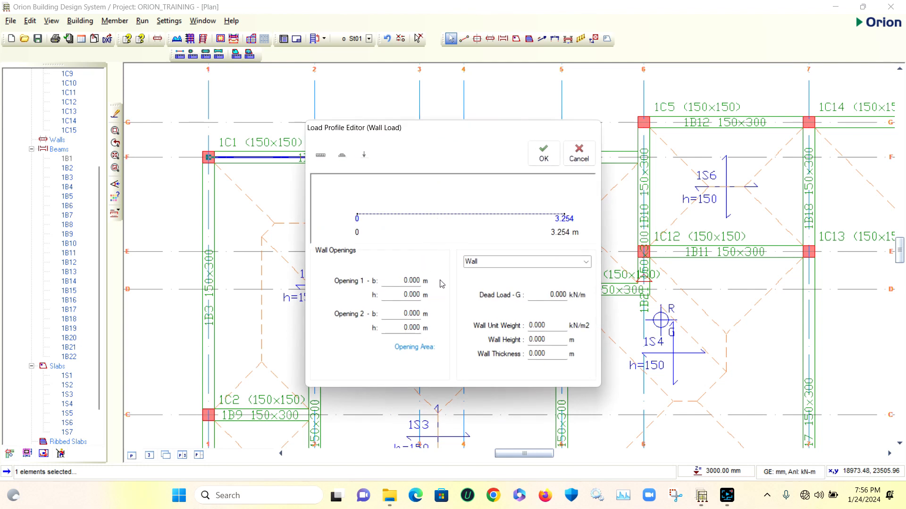
{"action": "left_click", "coordinate": [587, 261]}
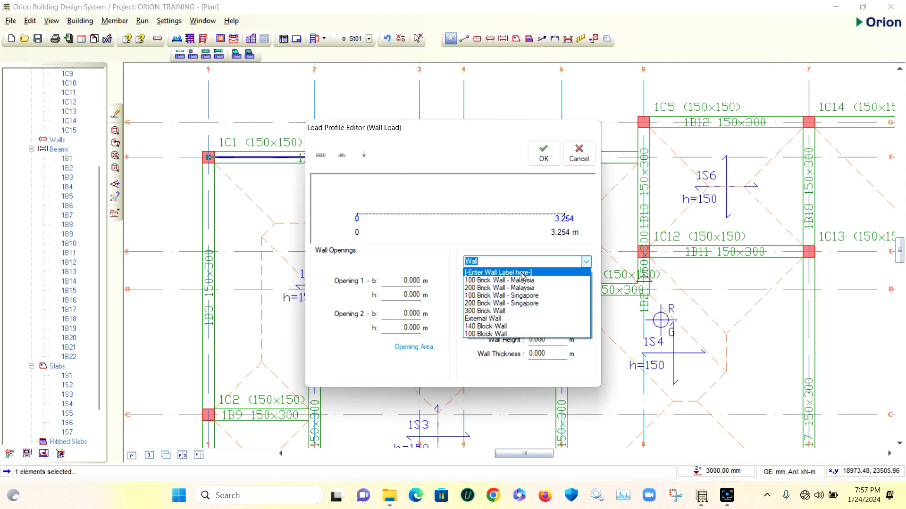
{"action": "left_click", "coordinate": [499, 319]}
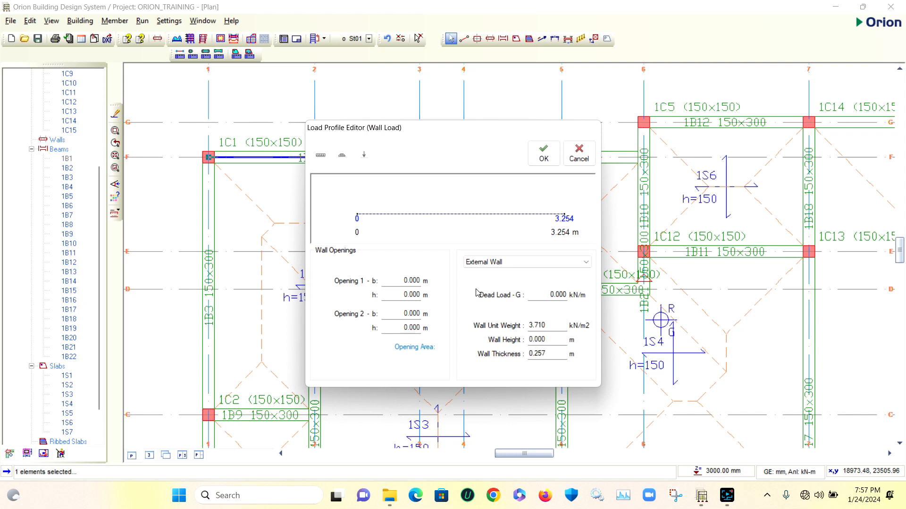
Set the height of the external wall on beam 1B1 to 3 m
{"action": "double_click", "coordinate": [550, 339]}
{"action": "type", "text": "3000"}
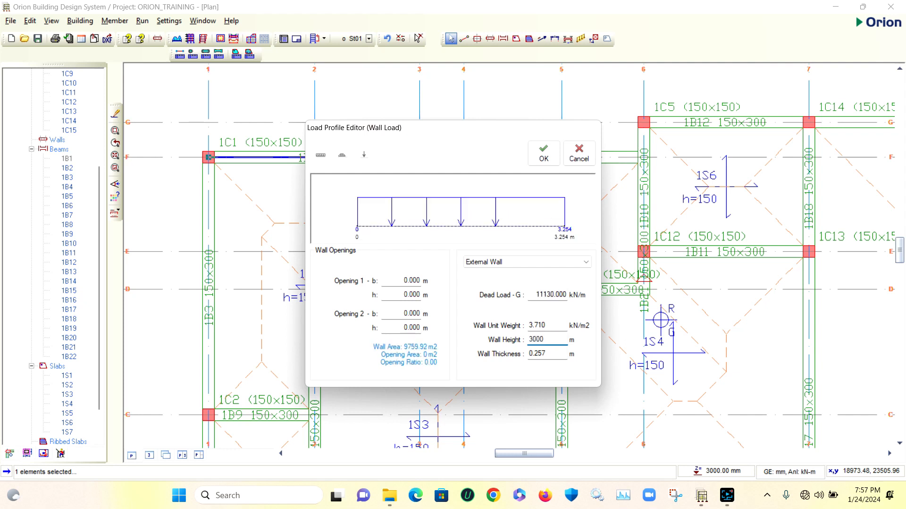
{"action": "double_click", "coordinate": [550, 339]}
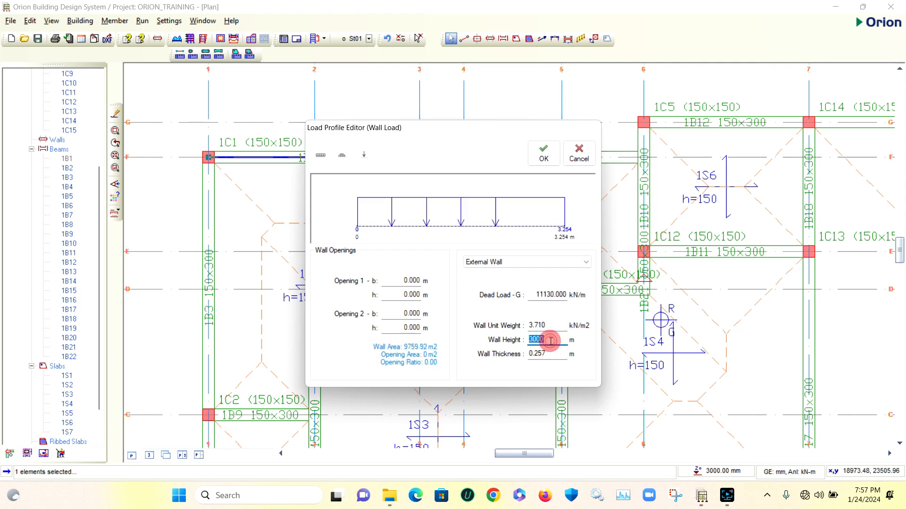
{"action": "type", "text": "3"}
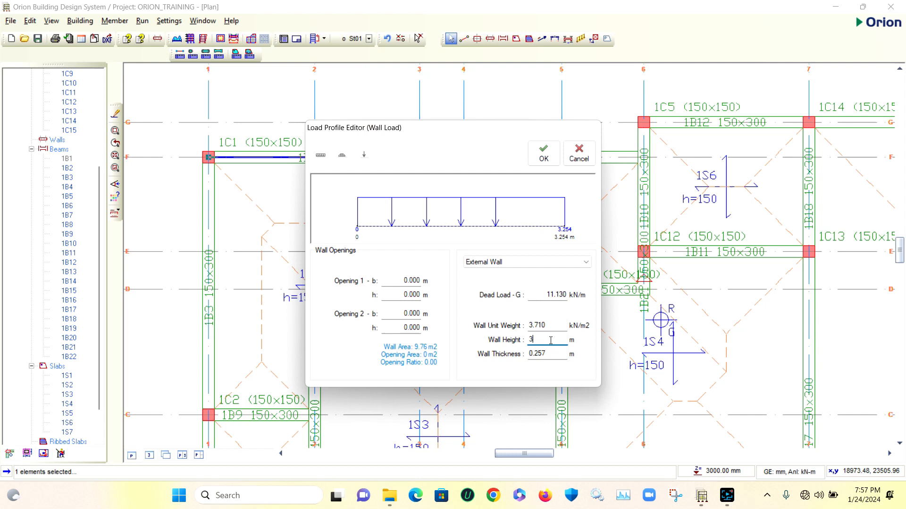
{"action": "left_click", "coordinate": [580, 340]}
Define the first wall opening as 1.2 m wide and 2.25 m high and apply the wall load to beam 1B1
{"action": "left_click", "coordinate": [412, 282]}
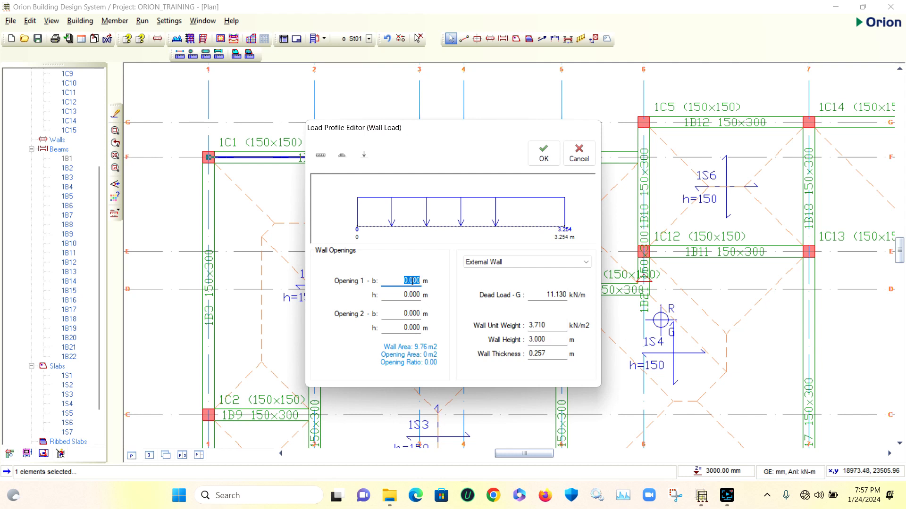
{"action": "type", "text": "1.2"}
{"action": "left_click", "coordinate": [413, 295]}
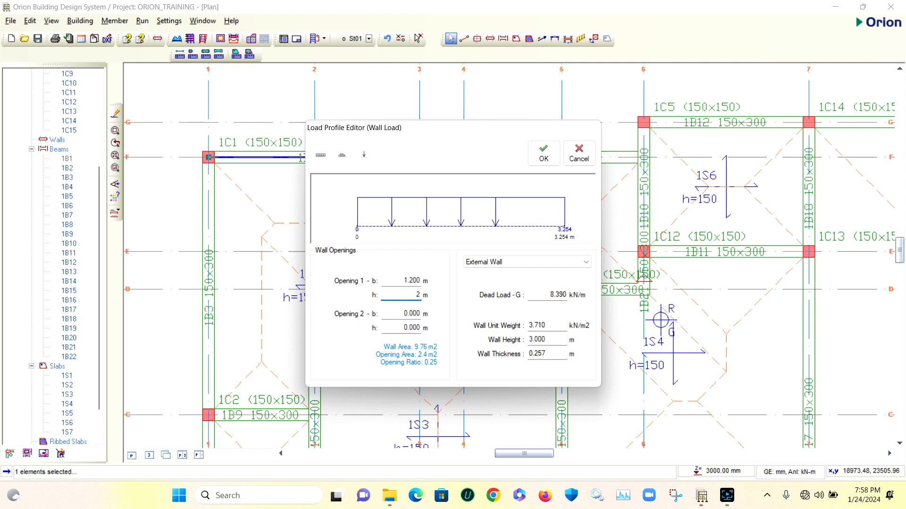
{"action": "type", "text": ".25"}
{"action": "double_click", "coordinate": [406, 311]}
{"action": "left_click", "coordinate": [543, 155]}
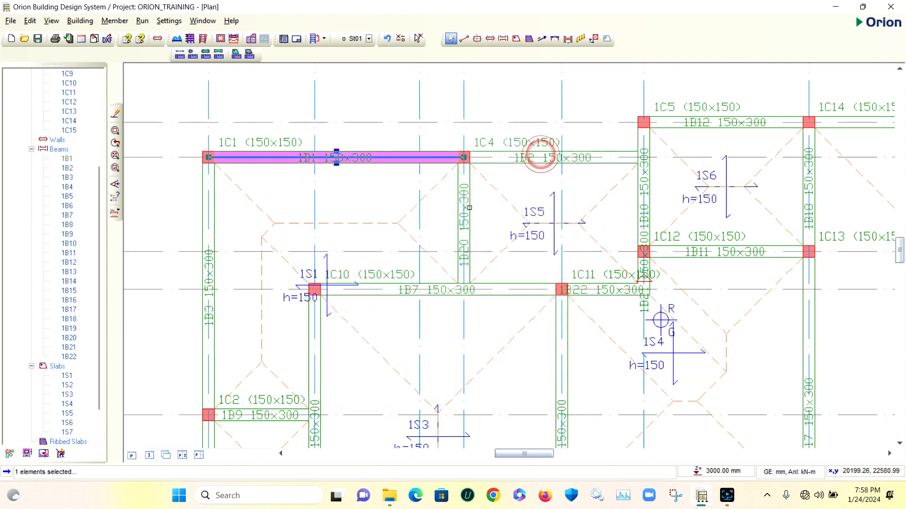
Examine the wall load marking on beam 1B1 and compare it with the other beams of the storey plan
{"action": "scroll", "coordinate": [349, 180], "scroll_direction": "down", "scroll_amount": 3}
{"action": "scroll", "coordinate": [379, 177], "scroll_direction": "up", "scroll_amount": 7}
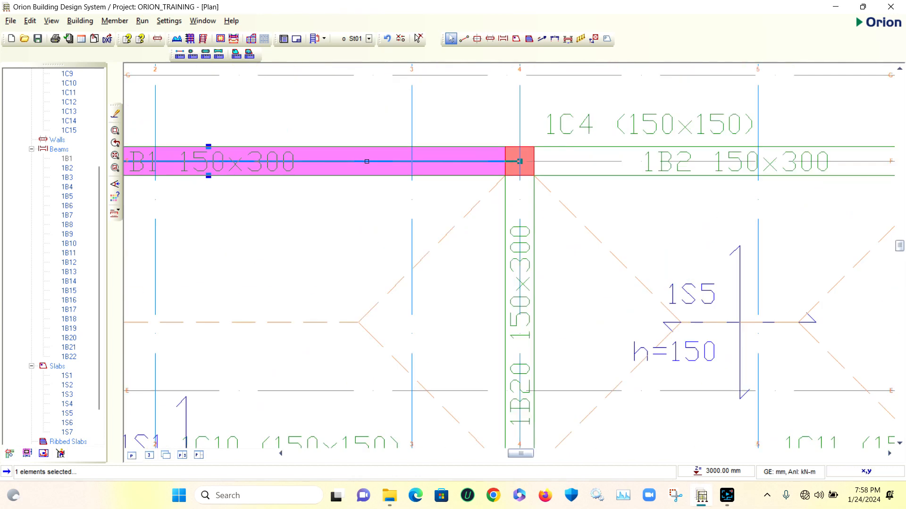
{"action": "scroll", "coordinate": [358, 165], "scroll_direction": "down", "scroll_amount": 3}
{"action": "scroll", "coordinate": [330, 156], "scroll_direction": "up", "scroll_amount": 1}
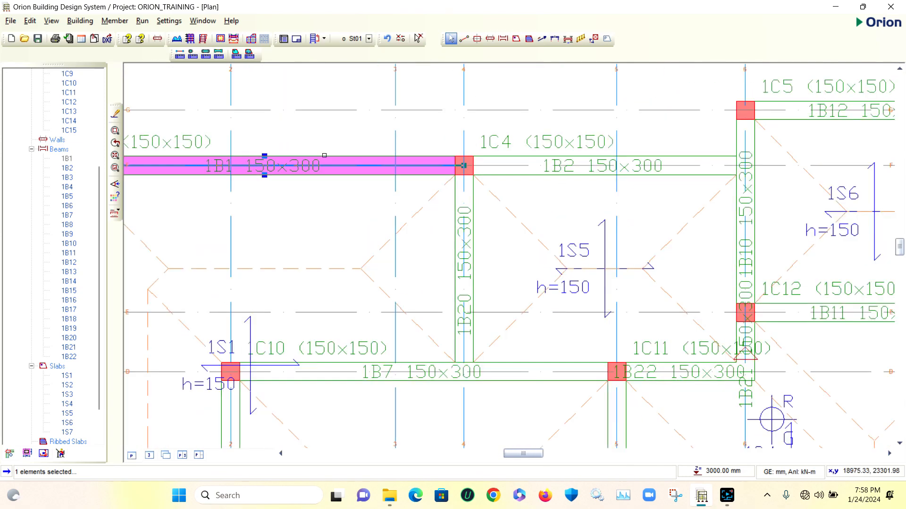
{"action": "scroll", "coordinate": [328, 166], "scroll_direction": "down", "scroll_amount": 1}
{"action": "scroll", "coordinate": [327, 156], "scroll_direction": "down", "scroll_amount": 2}
{"action": "scroll", "coordinate": [328, 154], "scroll_direction": "up", "scroll_amount": 5}
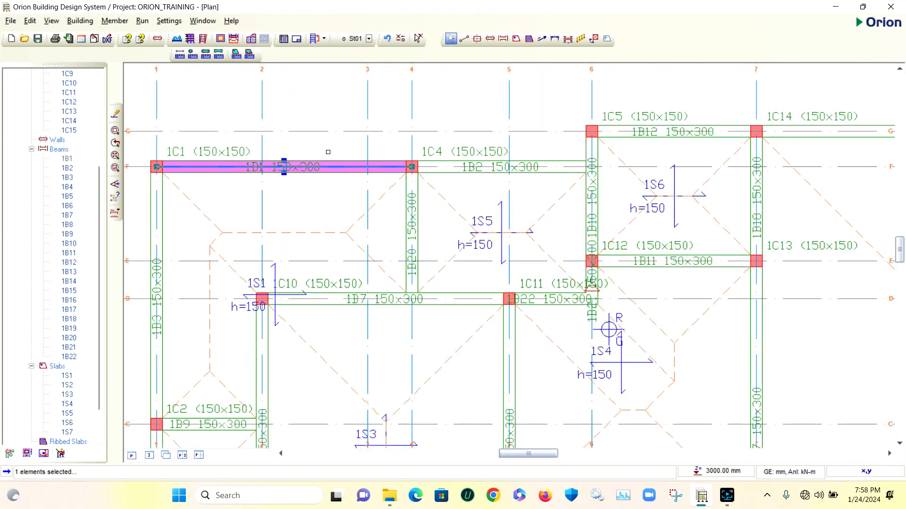
{"action": "scroll", "coordinate": [328, 152], "scroll_direction": "down", "scroll_amount": 3}
{"action": "scroll", "coordinate": [358, 186], "scroll_direction": "up", "scroll_amount": 1}
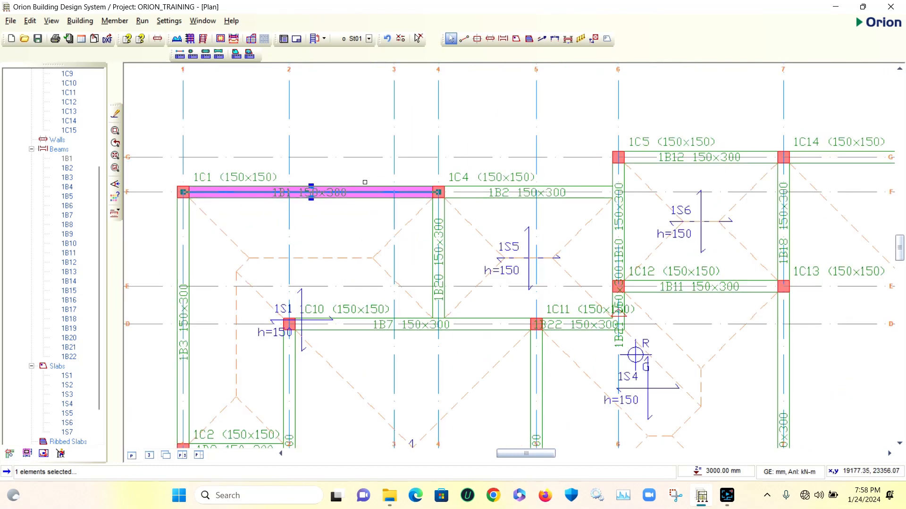
{"action": "scroll", "coordinate": [365, 182], "scroll_direction": "down", "scroll_amount": 2}
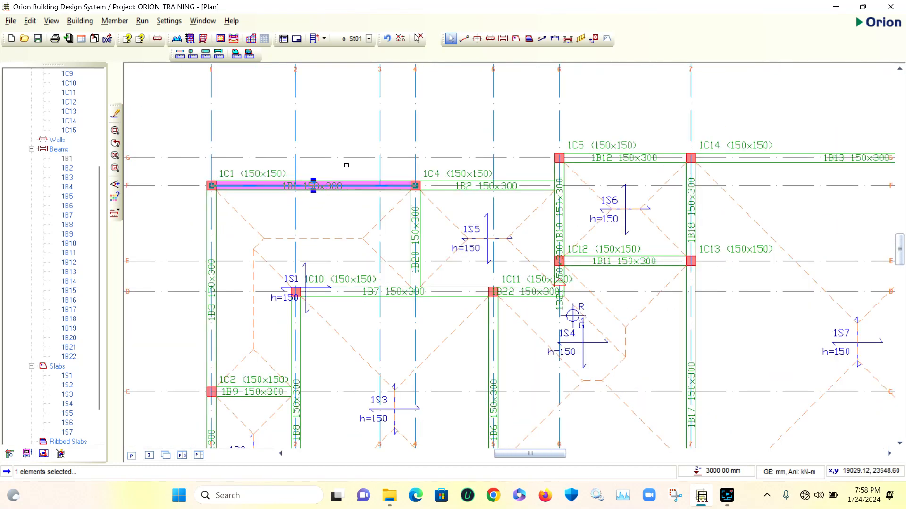
{"action": "scroll", "coordinate": [347, 165], "scroll_direction": "down", "scroll_amount": 3}
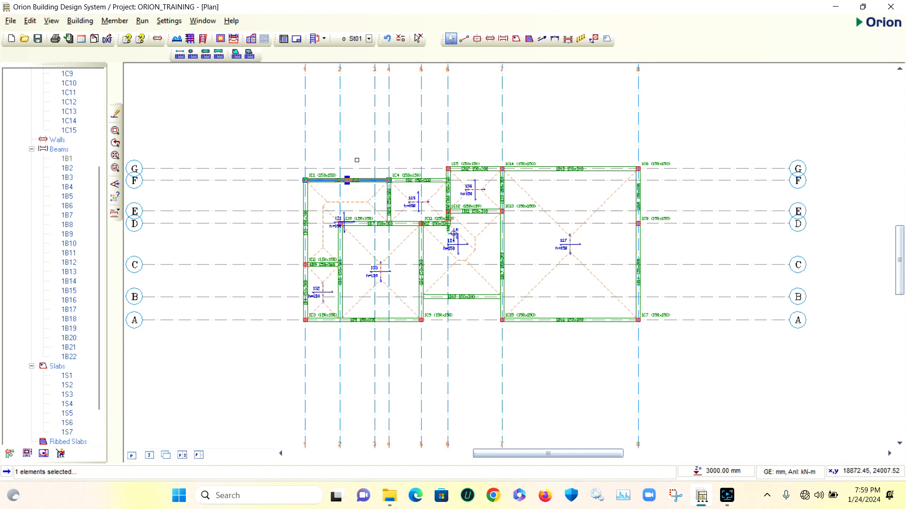
Copy the wall load of beam 1B1 on axis F
{"action": "scroll", "coordinate": [357, 160], "scroll_direction": "up", "scroll_amount": 5}
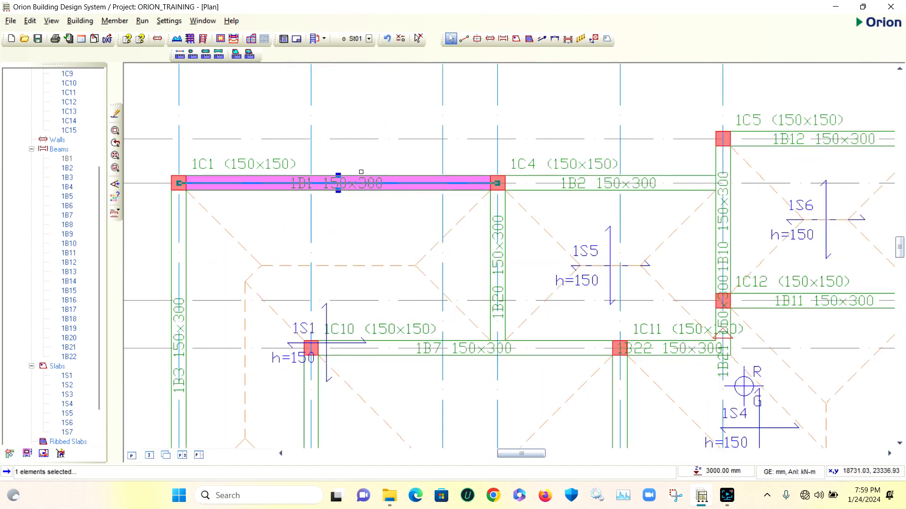
{"action": "left_click", "coordinate": [363, 111]}
{"action": "left_click", "coordinate": [385, 175]}
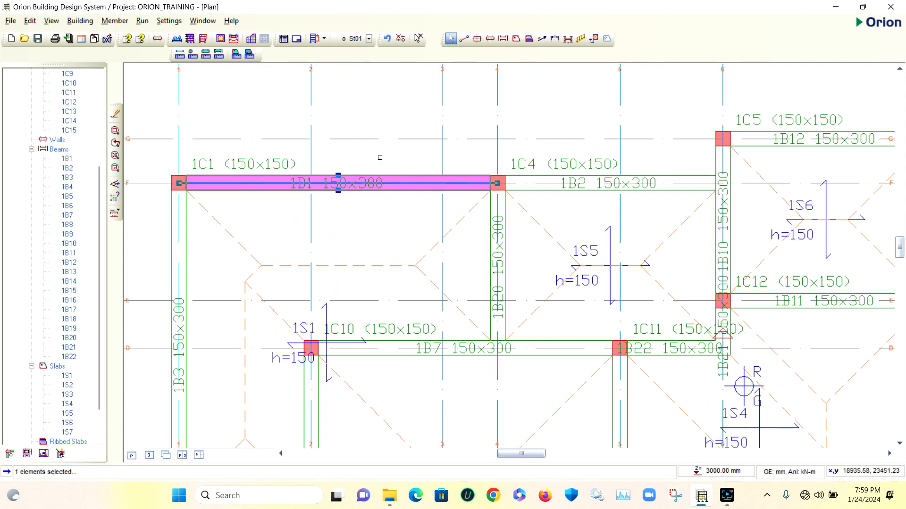
{"action": "right_click", "coordinate": [360, 111]}
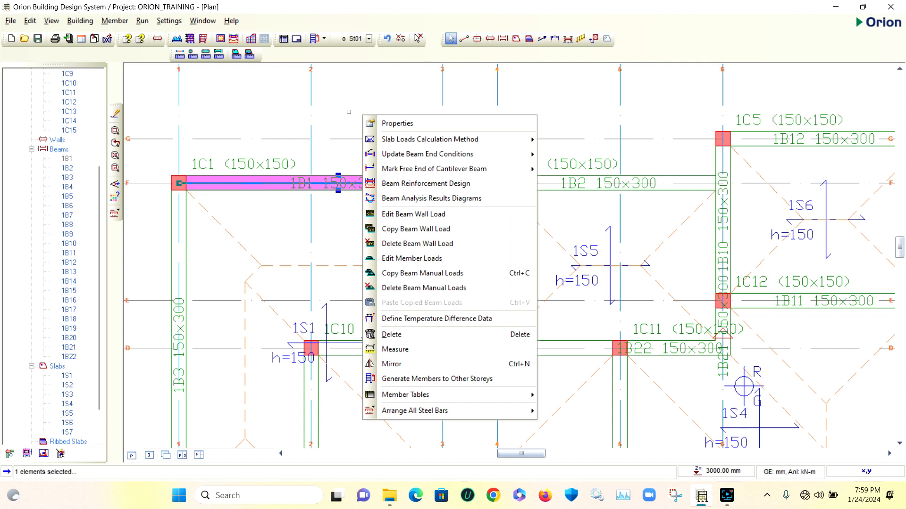
{"action": "left_click", "coordinate": [414, 229]}
Try to window-select the whole storey plan and save the project changes
{"action": "scroll", "coordinate": [362, 140], "scroll_direction": "down", "scroll_amount": 6}
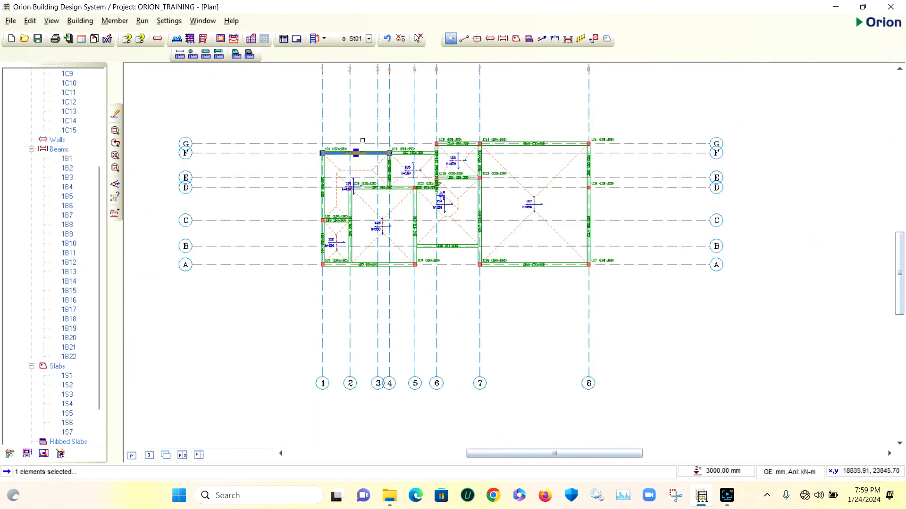
{"action": "scroll", "coordinate": [362, 140], "scroll_direction": "down", "scroll_amount": 1}
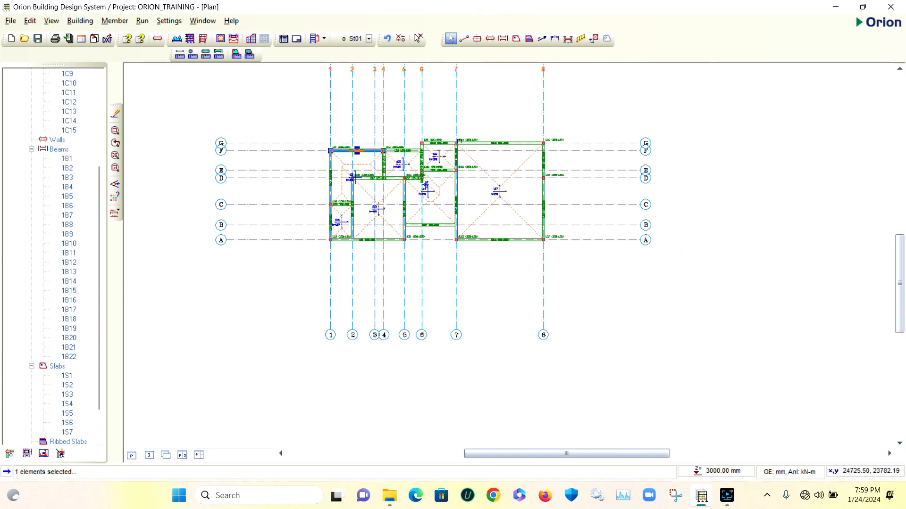
{"action": "scroll", "coordinate": [491, 134], "scroll_direction": "up", "scroll_amount": 2}
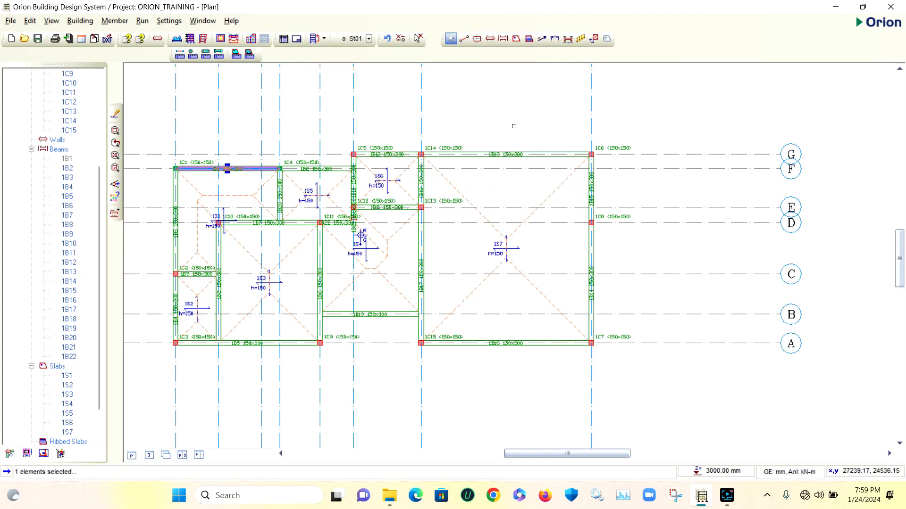
{"action": "scroll", "coordinate": [500, 152], "scroll_direction": "down", "scroll_amount": 1}
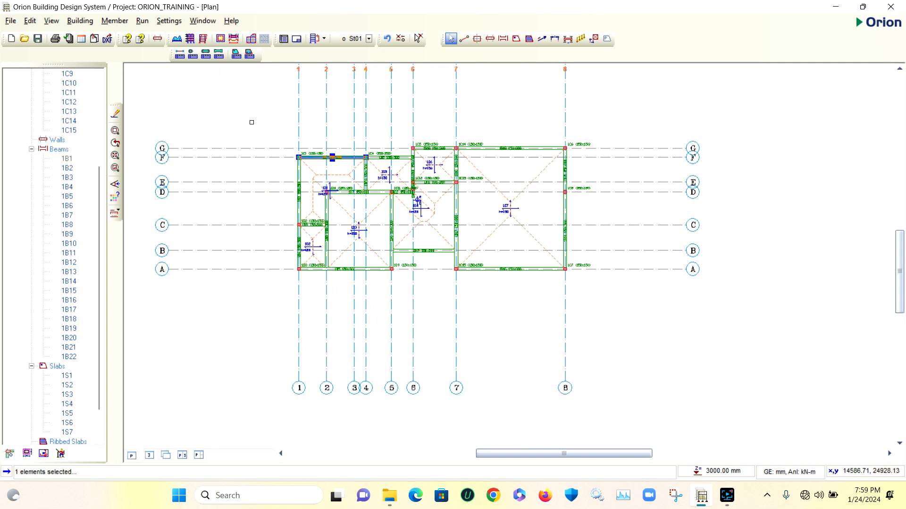
{"action": "left_click", "coordinate": [252, 123]}
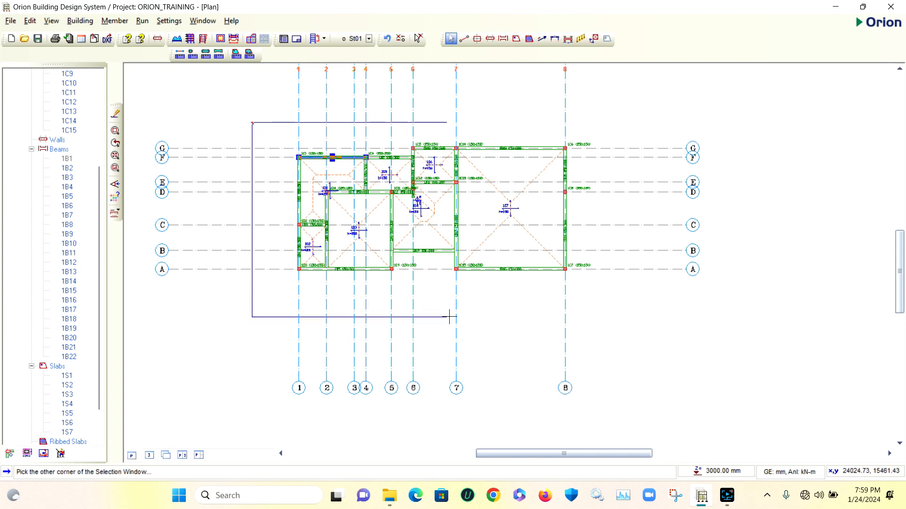
{"action": "left_click", "coordinate": [579, 320]}
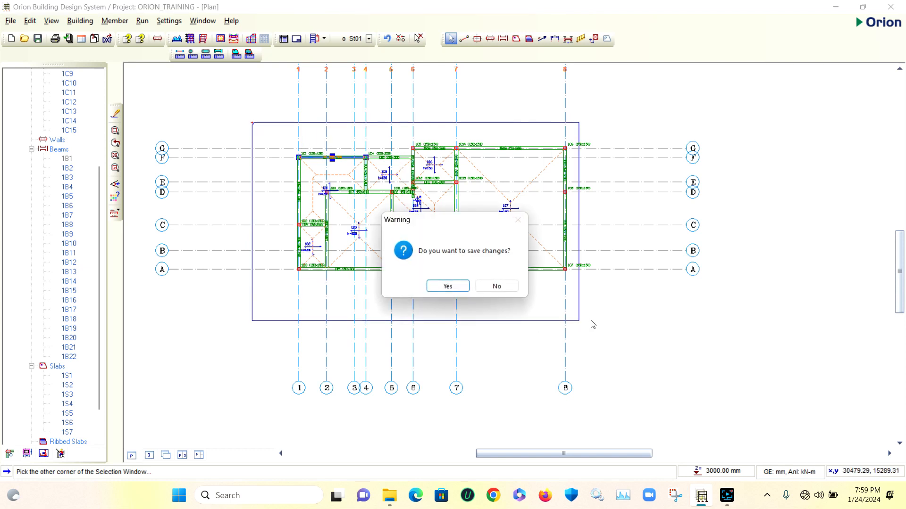
{"action": "left_click", "coordinate": [448, 286]}
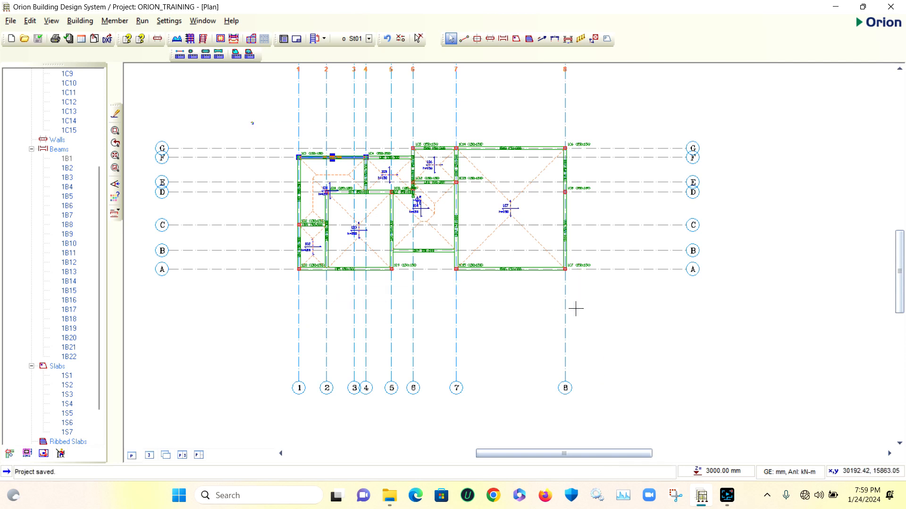
{"action": "left_click", "coordinate": [599, 310]}
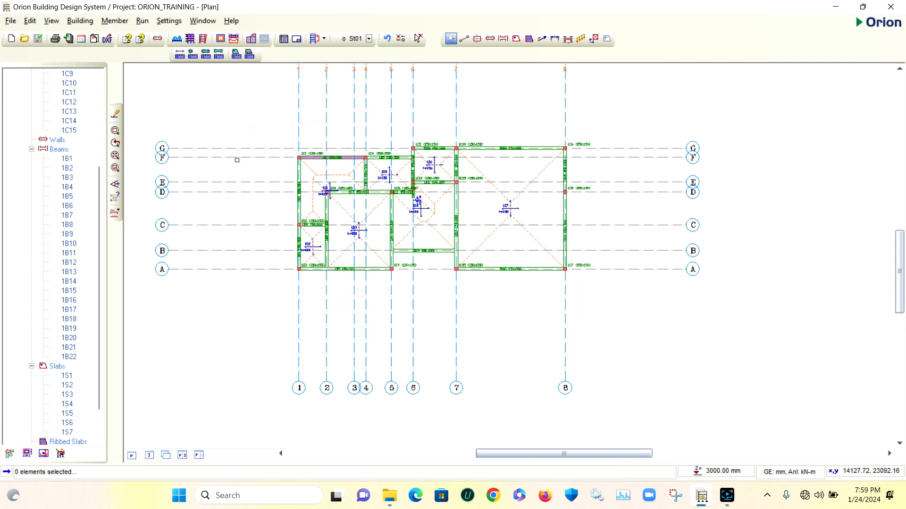
Window-select the whole plan filtered to Beams only and paste the copied wall load onto them, replacing their existing wall loads
{"action": "left_click", "coordinate": [240, 124]}
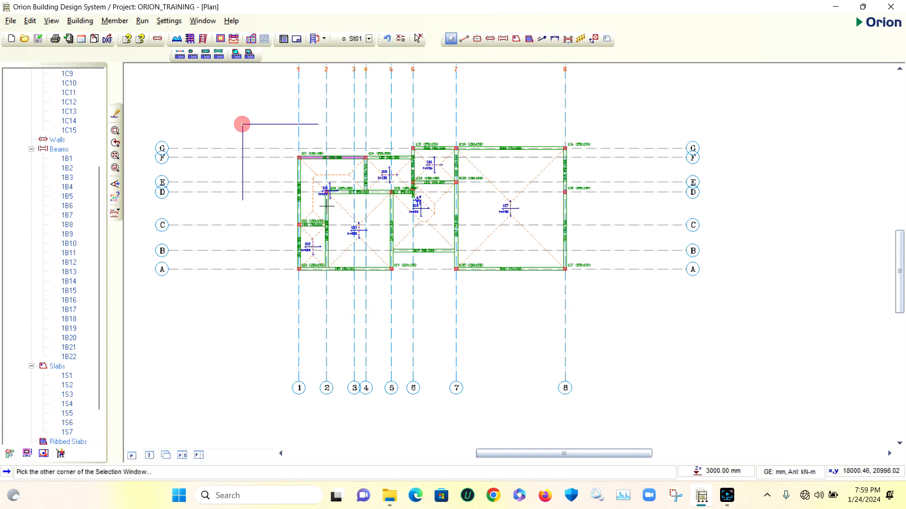
{"action": "left_click", "coordinate": [589, 312]}
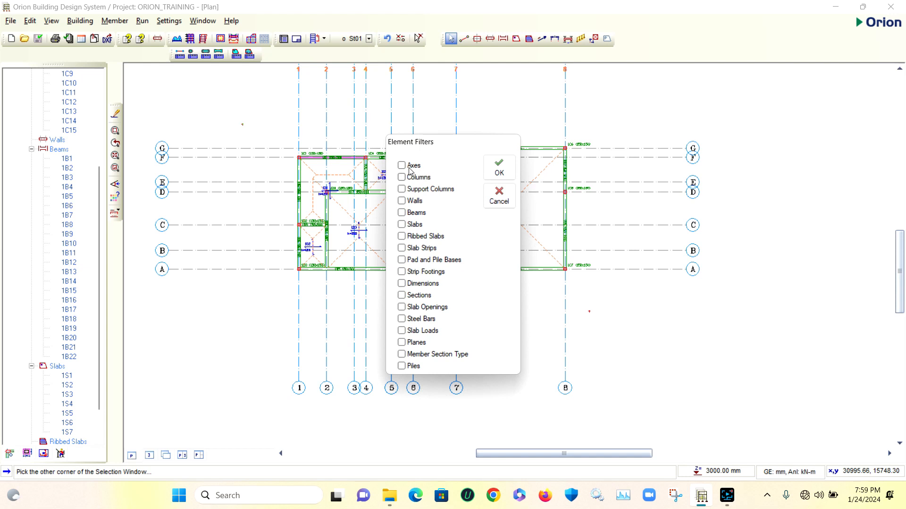
{"action": "left_click", "coordinate": [402, 213]}
{"action": "left_click", "coordinate": [499, 169]}
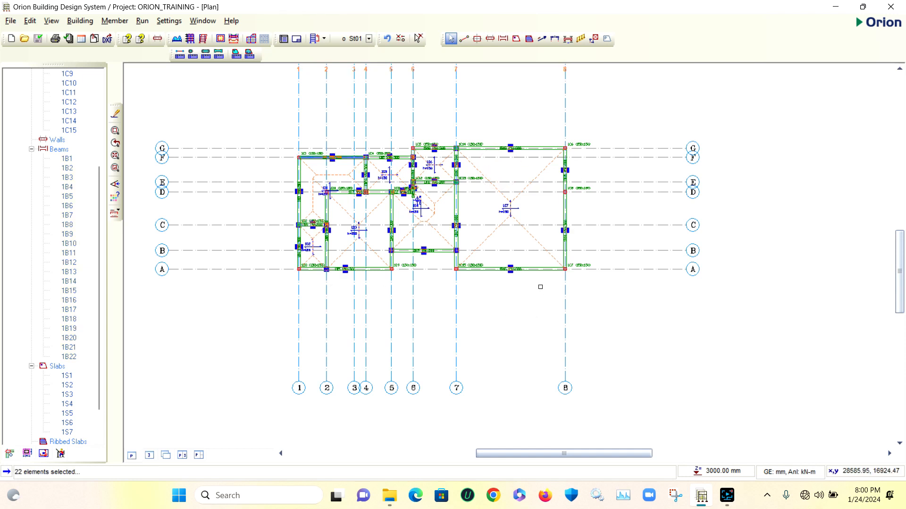
{"action": "right_click", "coordinate": [476, 109]}
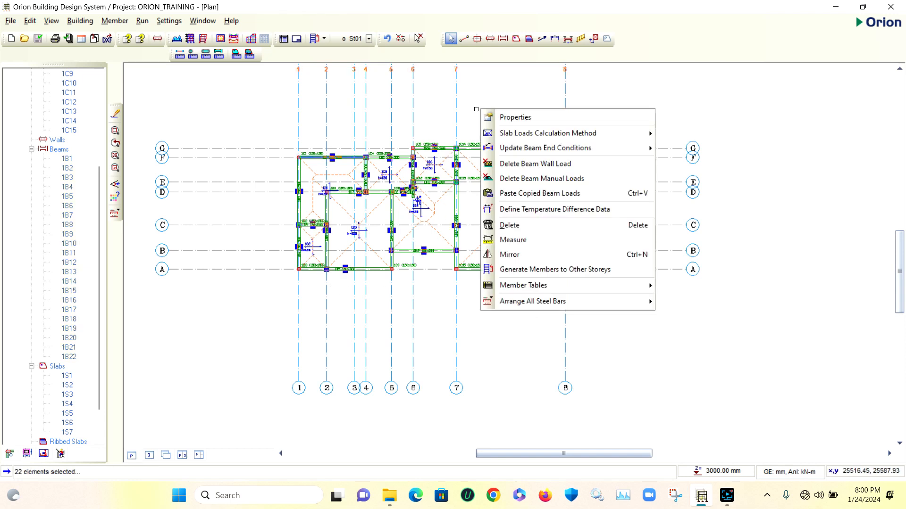
{"action": "left_click", "coordinate": [527, 198]}
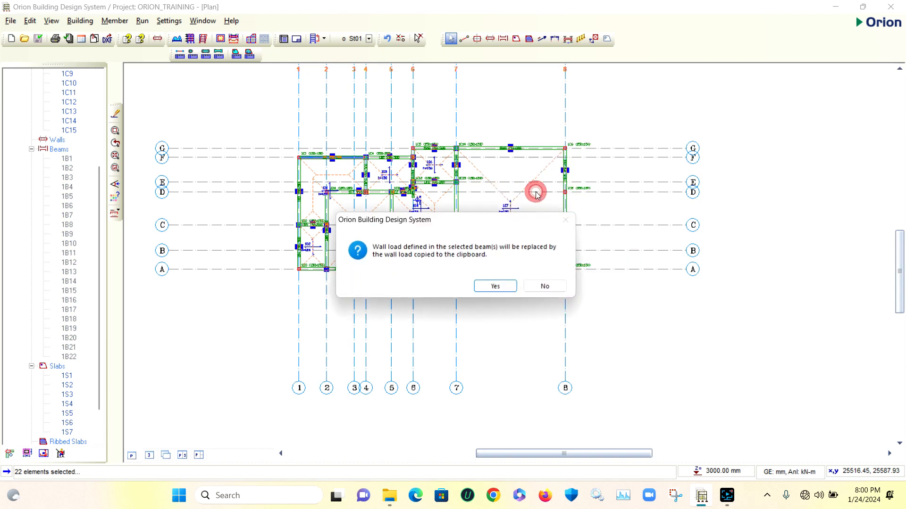
{"action": "left_click", "coordinate": [495, 285]}
{"action": "left_click", "coordinate": [493, 284]}
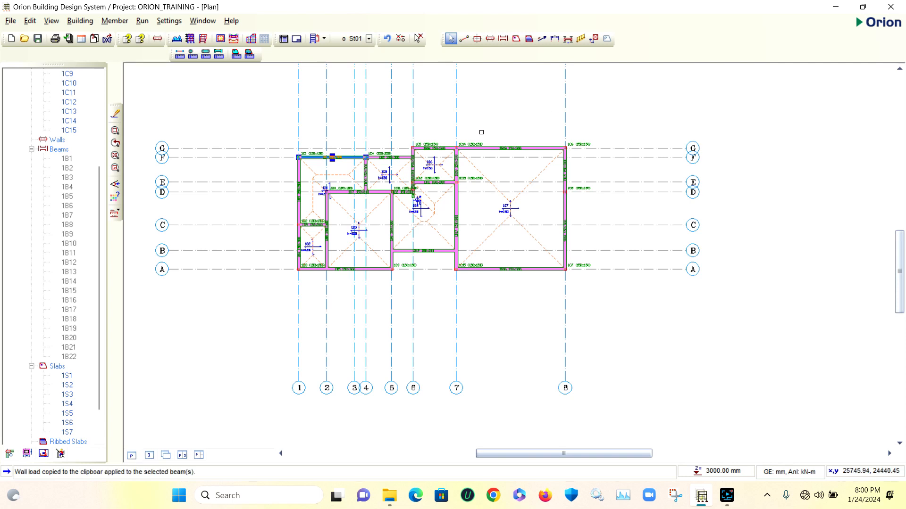
Check the wall load markings on the beams across the storey plan and clear the beam selection
{"action": "scroll", "coordinate": [481, 131], "scroll_direction": "up", "scroll_amount": 1}
{"action": "scroll", "coordinate": [472, 140], "scroll_direction": "up", "scroll_amount": 5}
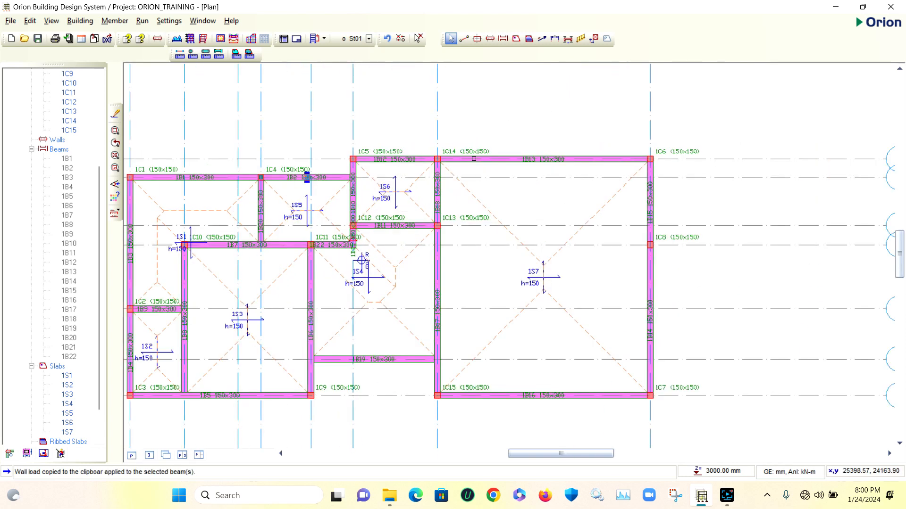
{"action": "scroll", "coordinate": [442, 139], "scroll_direction": "down", "scroll_amount": 2}
{"action": "scroll", "coordinate": [442, 139], "scroll_direction": "down", "scroll_amount": 3}
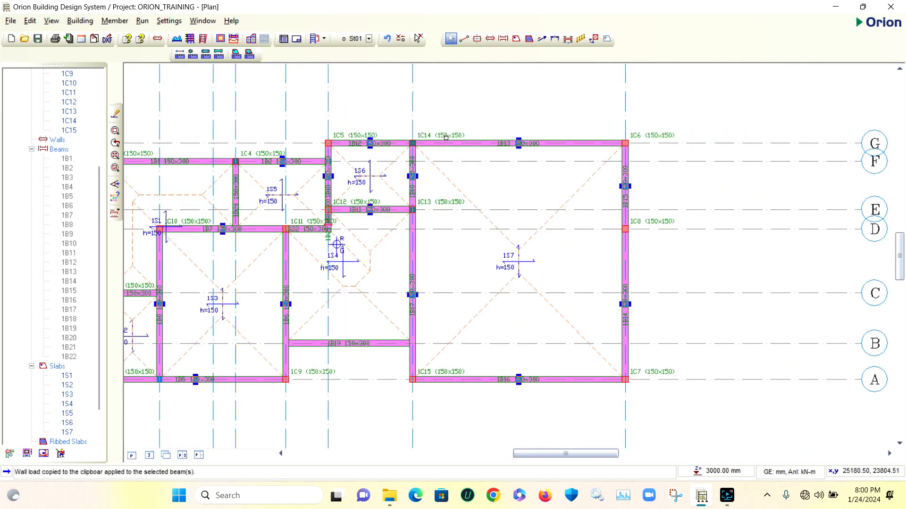
{"action": "left_click", "coordinate": [656, 184]}
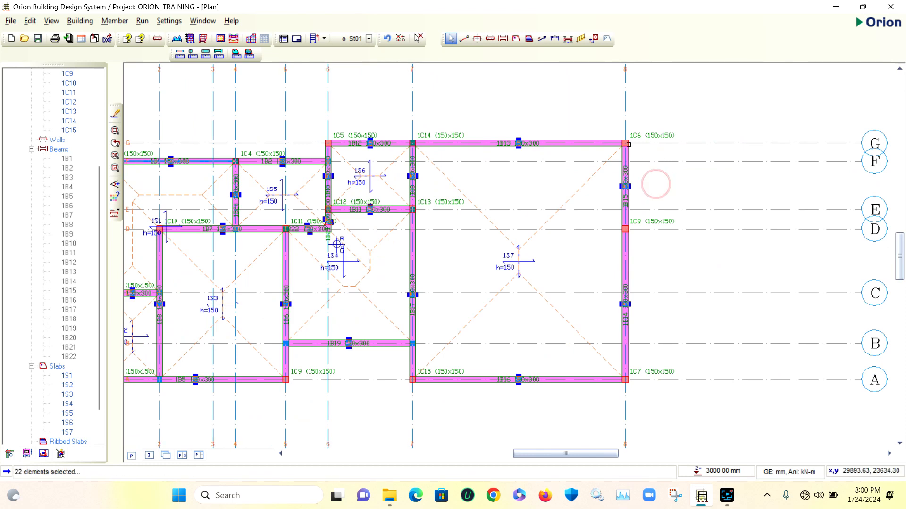
{"action": "left_click", "coordinate": [418, 38]}
Delete the wall loads from beams 1B21, 1B22 and 1B9
{"action": "scroll", "coordinate": [527, 148], "scroll_direction": "down", "scroll_amount": 4}
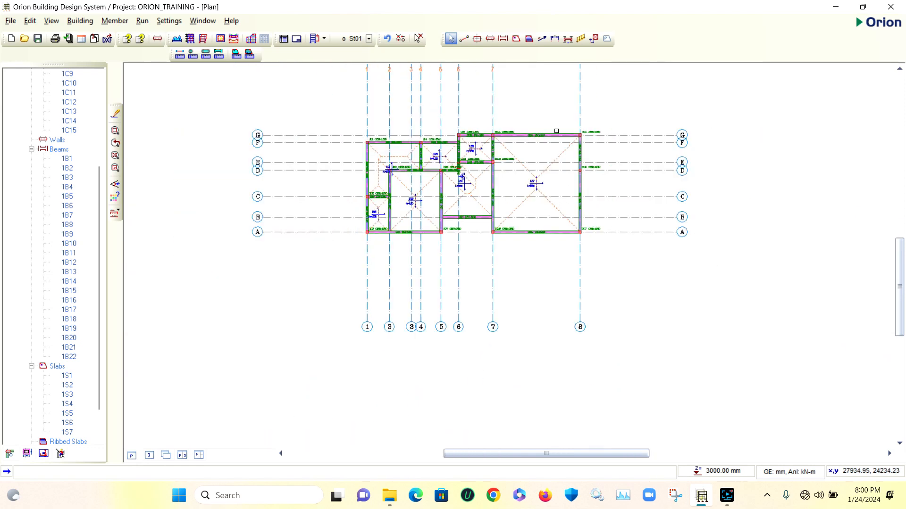
{"action": "scroll", "coordinate": [504, 165], "scroll_direction": "up", "scroll_amount": 6}
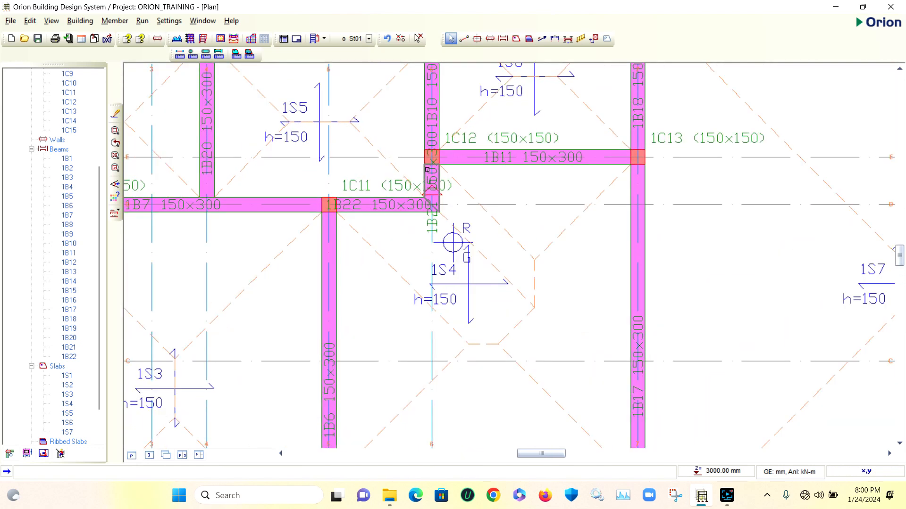
{"action": "scroll", "coordinate": [406, 171], "scroll_direction": "down", "scroll_amount": 2}
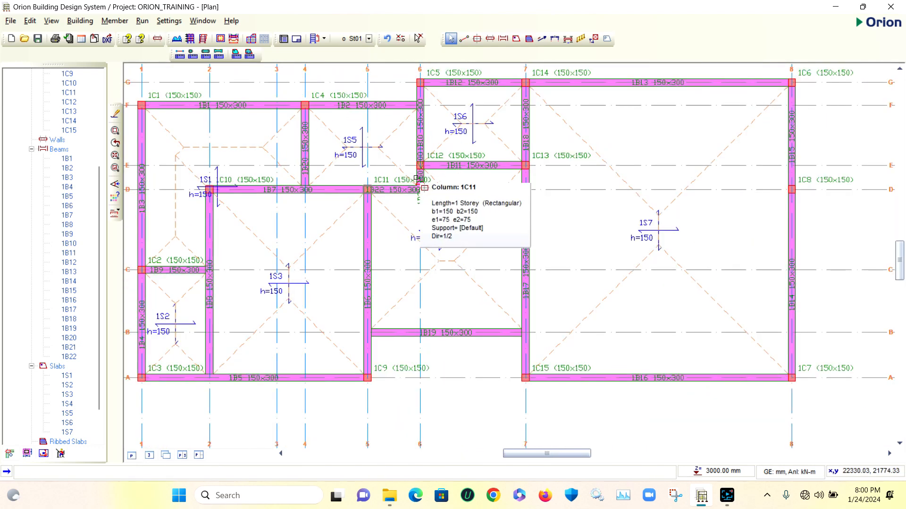
{"action": "scroll", "coordinate": [416, 180], "scroll_direction": "up", "scroll_amount": 3}
{"action": "left_click", "coordinate": [433, 168]}
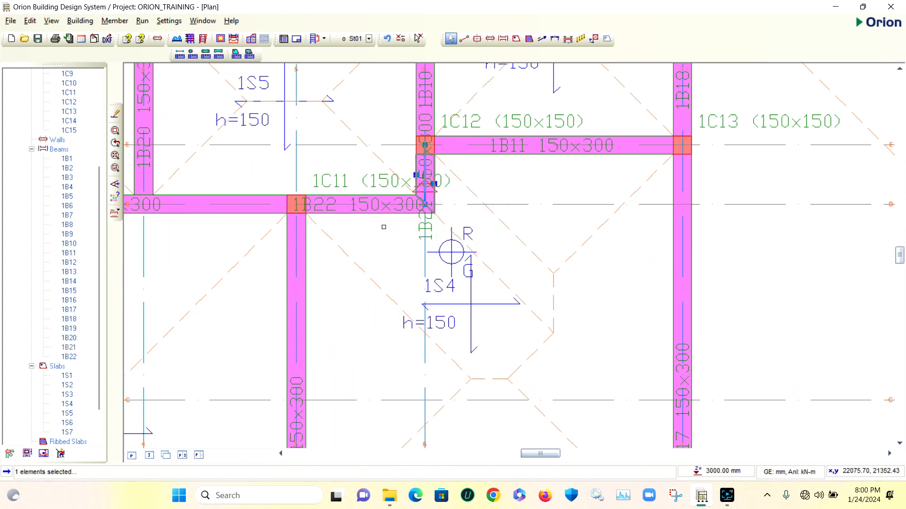
{"action": "left_click", "coordinate": [436, 167]}
{"action": "left_click", "coordinate": [386, 214]}
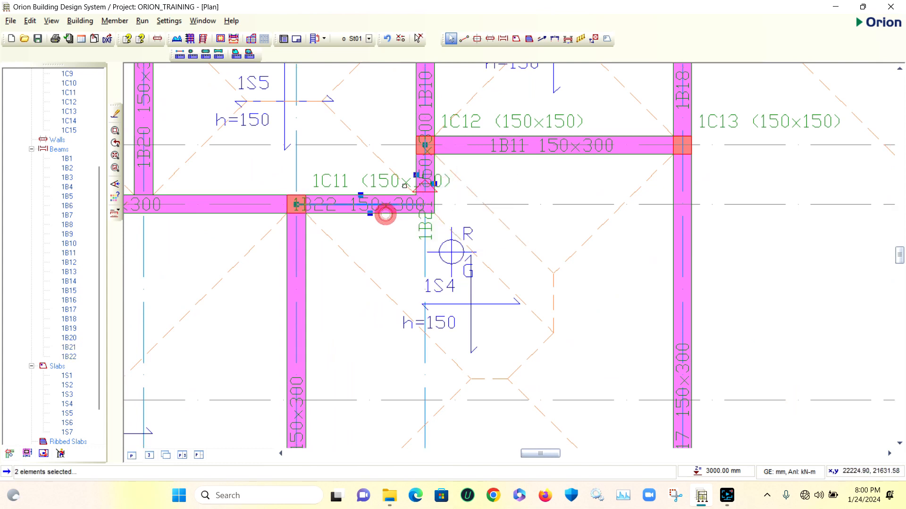
{"action": "scroll", "coordinate": [385, 214], "scroll_direction": "down", "scroll_amount": 5}
{"action": "scroll", "coordinate": [276, 231], "scroll_direction": "up", "scroll_amount": 1}
{"action": "scroll", "coordinate": [276, 231], "scroll_direction": "up", "scroll_amount": 2}
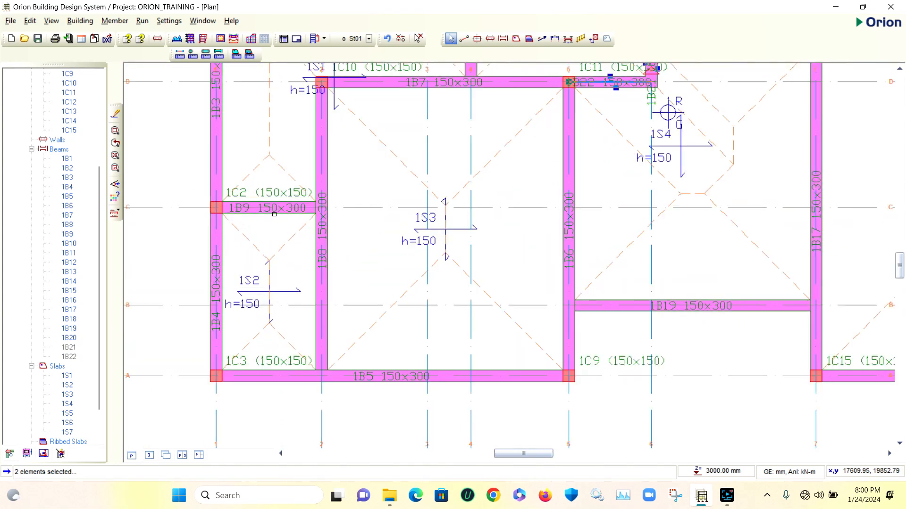
{"action": "left_click", "coordinate": [275, 209]}
{"action": "scroll", "coordinate": [278, 215], "scroll_direction": "down", "scroll_amount": 2}
{"action": "scroll", "coordinate": [278, 215], "scroll_direction": "down", "scroll_amount": 1}
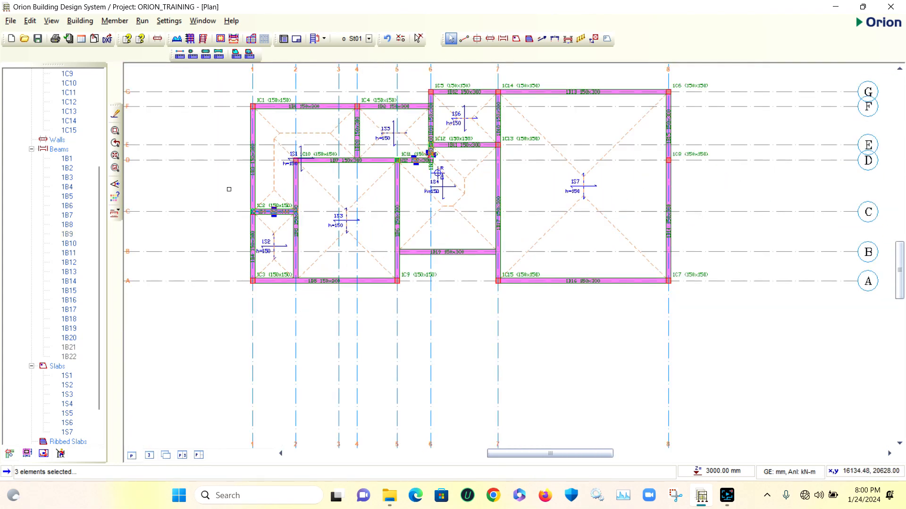
{"action": "right_click", "coordinate": [229, 190]}
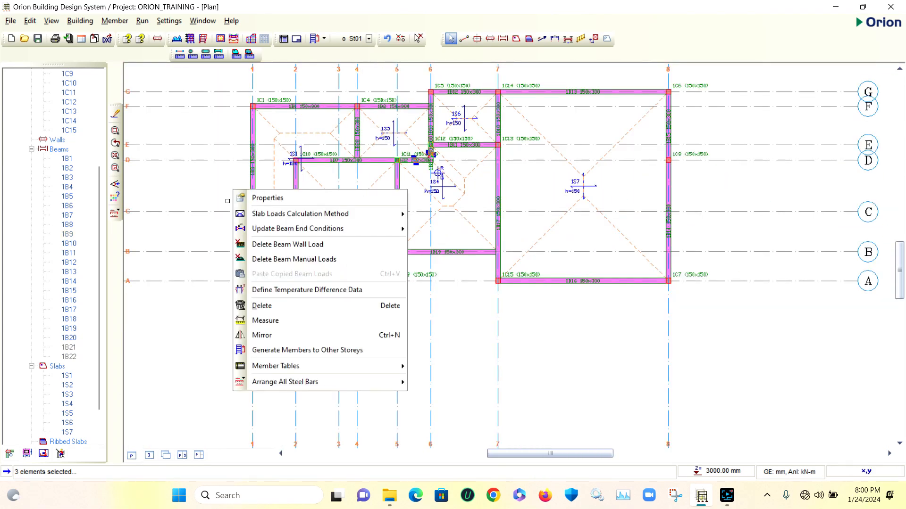
{"action": "left_click", "coordinate": [306, 246]}
{"action": "left_click", "coordinate": [467, 284]}
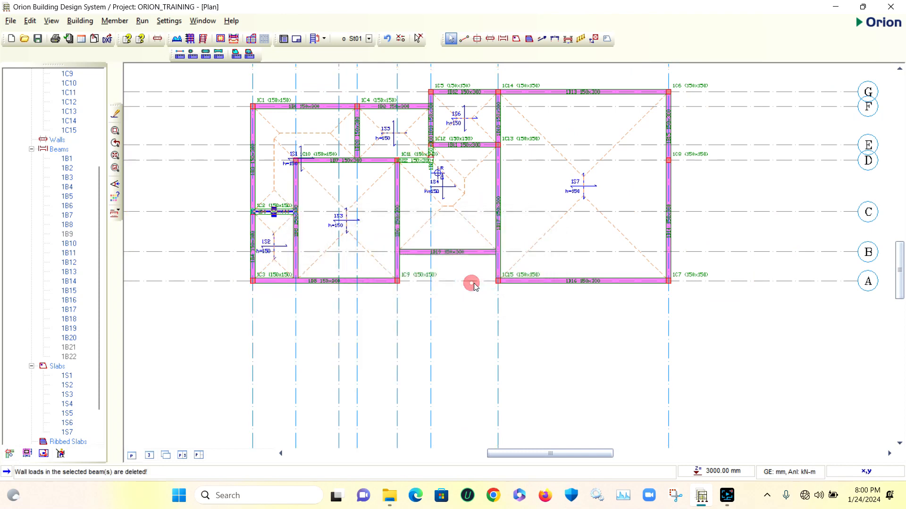
Clear the beam selection and inspect beams 1B21 and 1B22 near column 1C12
{"action": "scroll", "coordinate": [430, 154], "scroll_direction": "up", "scroll_amount": 3}
{"action": "scroll", "coordinate": [430, 154], "scroll_direction": "up", "scroll_amount": 3}
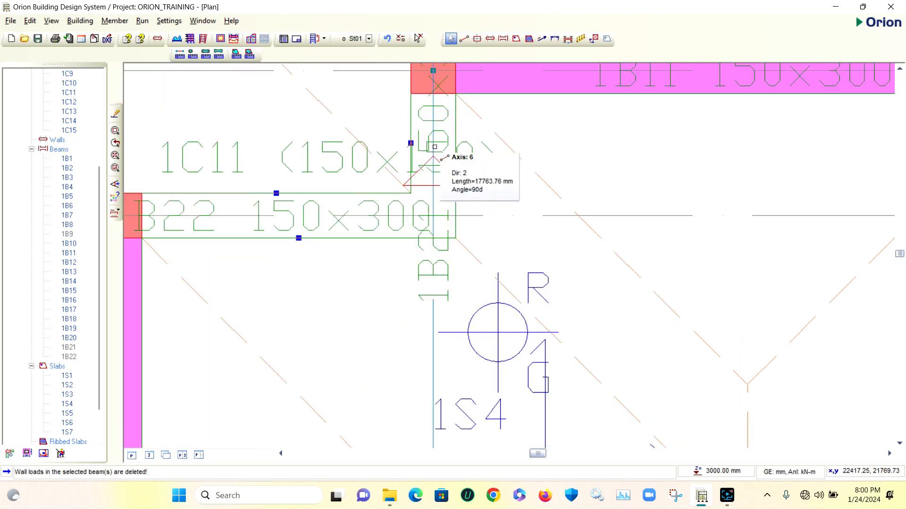
{"action": "scroll", "coordinate": [427, 150], "scroll_direction": "down", "scroll_amount": 1}
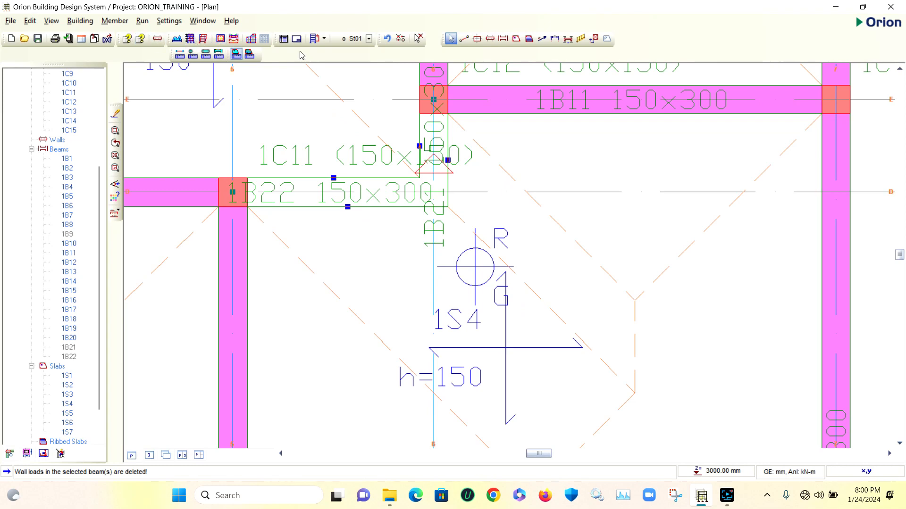
{"action": "left_click", "coordinate": [417, 38]}
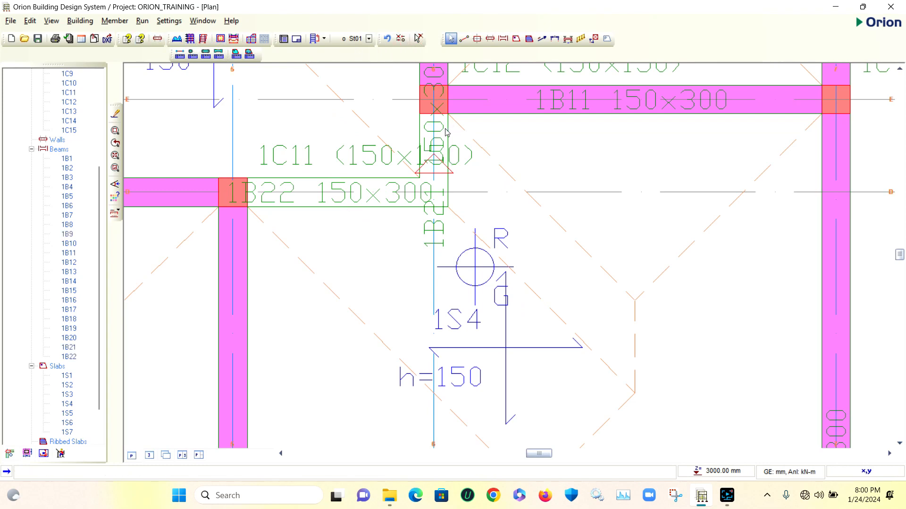
{"action": "scroll", "coordinate": [451, 131], "scroll_direction": "up", "scroll_amount": 3}
{"action": "scroll", "coordinate": [453, 188], "scroll_direction": "down", "scroll_amount": 3}
{"action": "scroll", "coordinate": [470, 160], "scroll_direction": "up", "scroll_amount": 2}
{"action": "scroll", "coordinate": [470, 159], "scroll_direction": "down", "scroll_amount": 5}
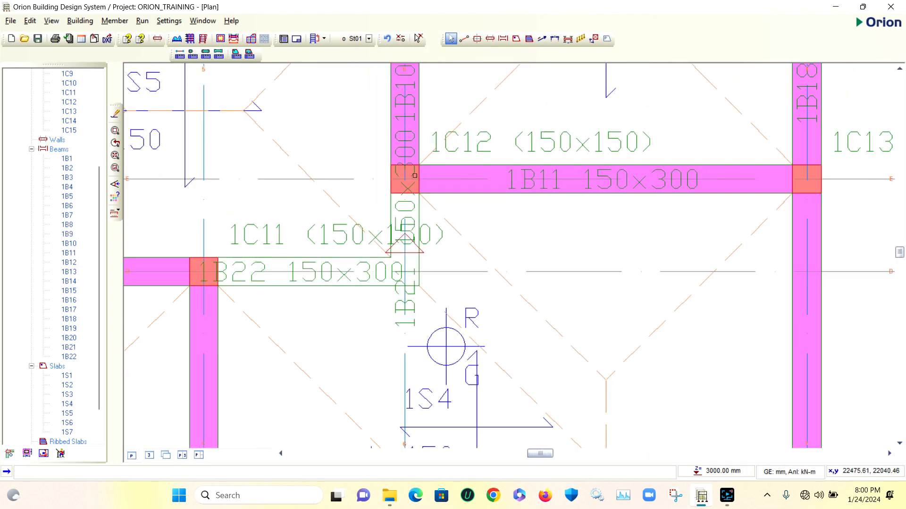